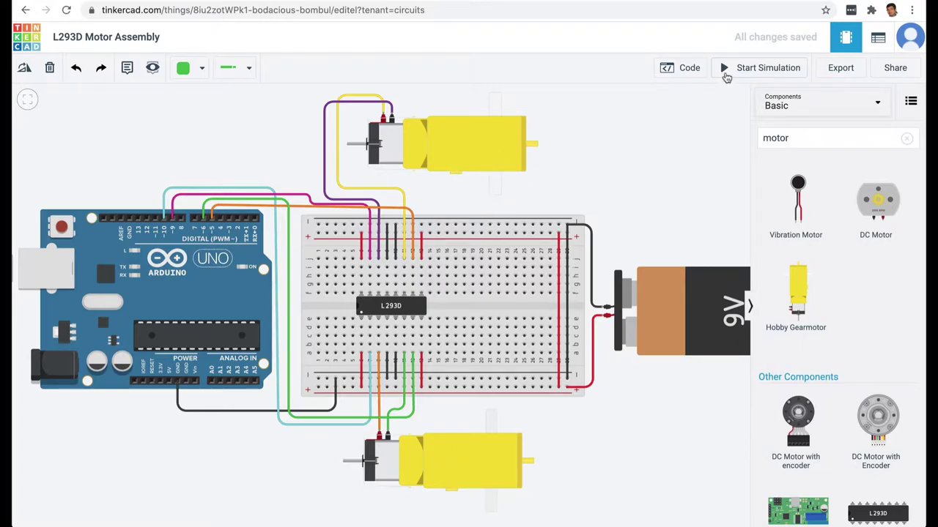
# Run the L293D Motor Assembly simulation and inspect the code blocks that drive its two motors.
pyautogui.click(726, 76)
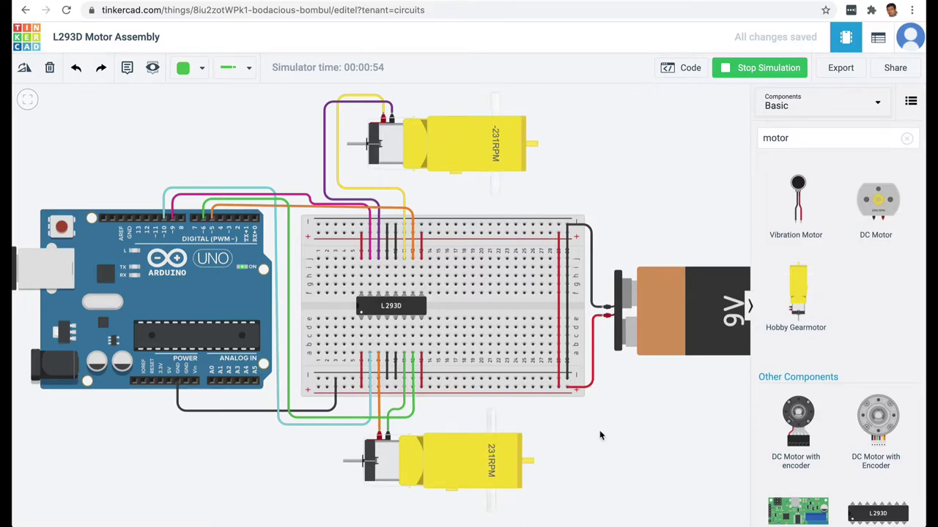
pyautogui.click(681, 67)
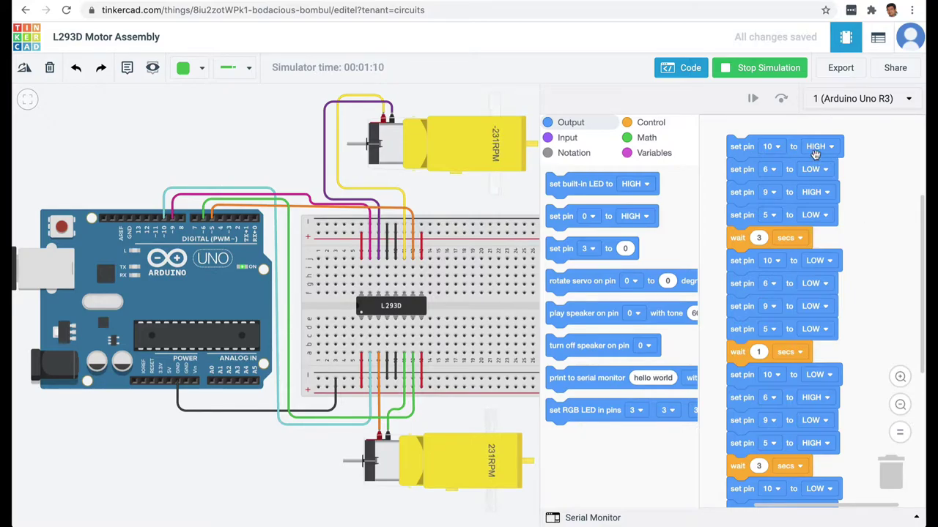
pyautogui.click(688, 68)
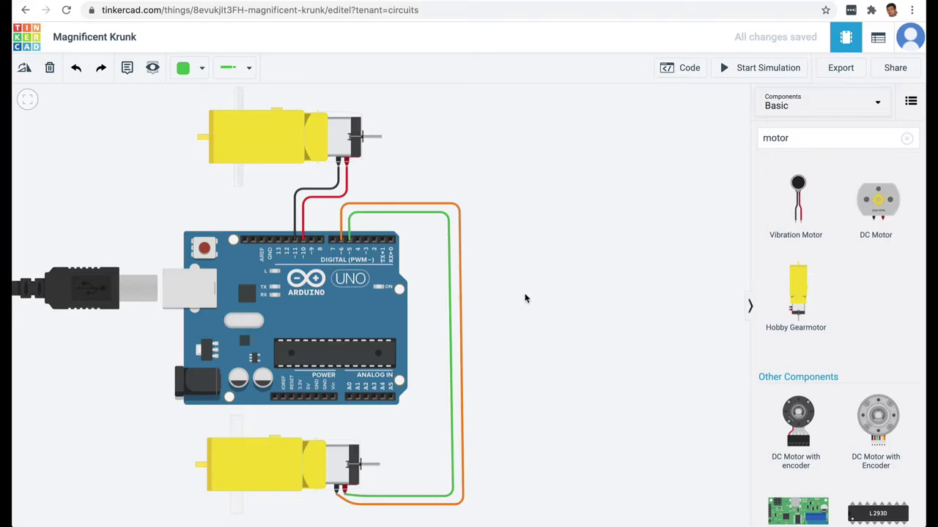
# Simulate the Magnificent Krunk circuit, with both motors wired directly to the Arduino, and open its code.
pyautogui.click(729, 68)
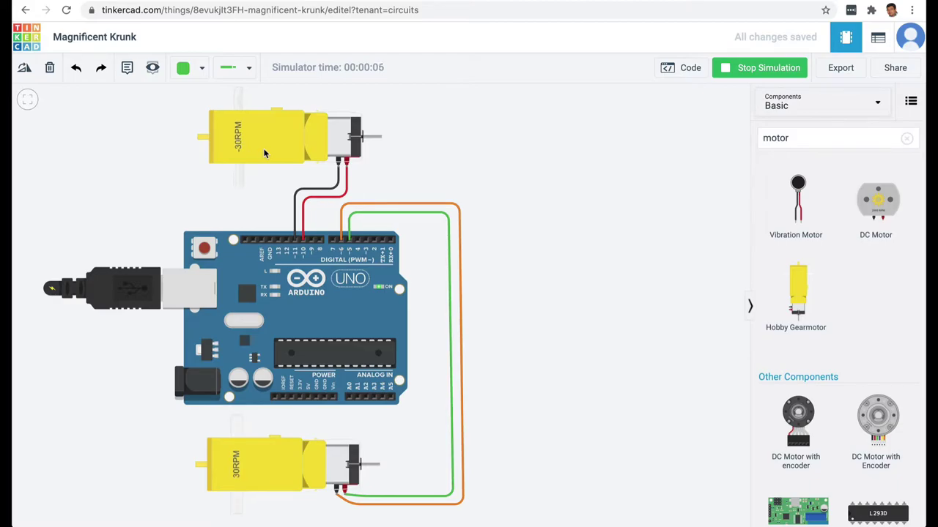
pyautogui.click(672, 67)
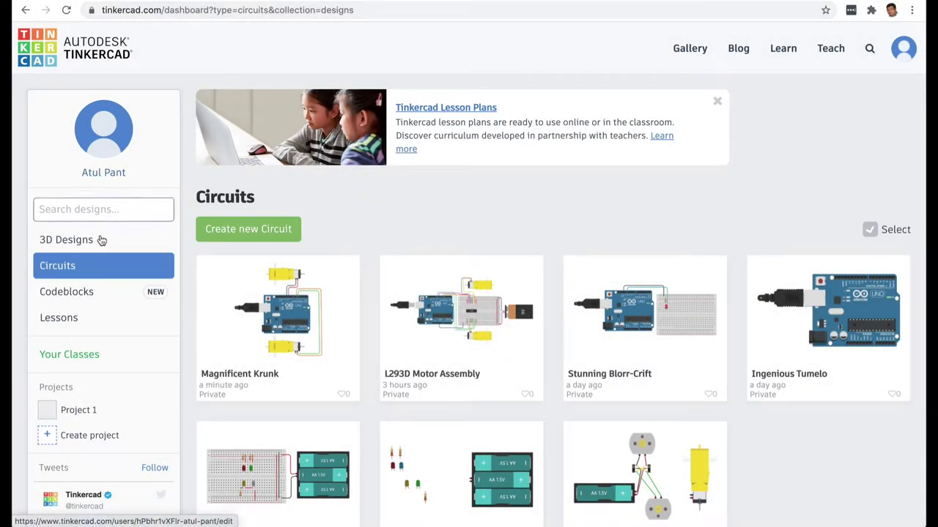
# Create a new circuit, search the components for "ardu", and place an Arduino Uno R3 in the workspace.
pyautogui.click(224, 230)
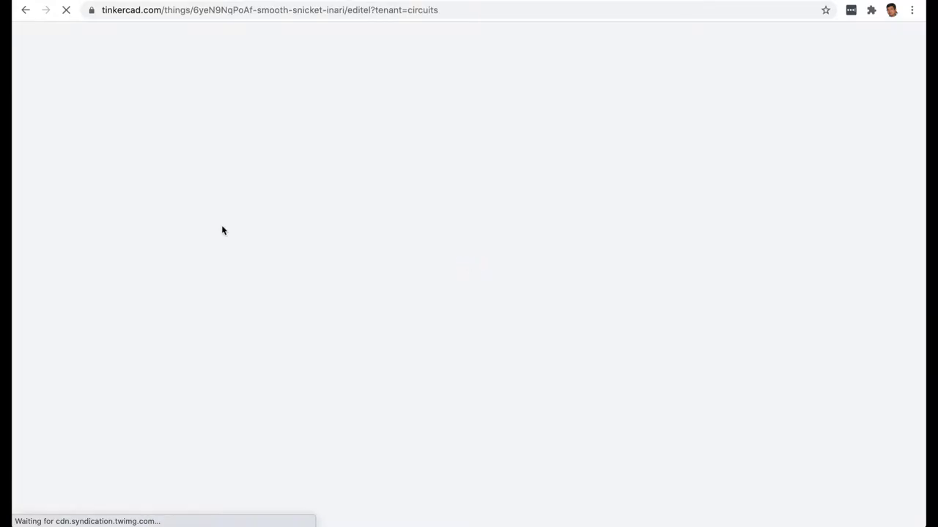
pyautogui.click(780, 143)
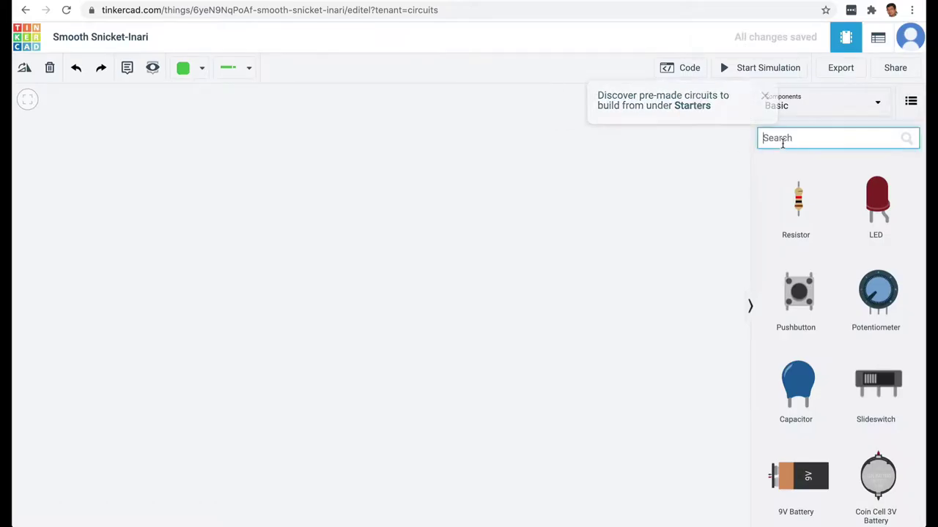
pyautogui.write('ardu')
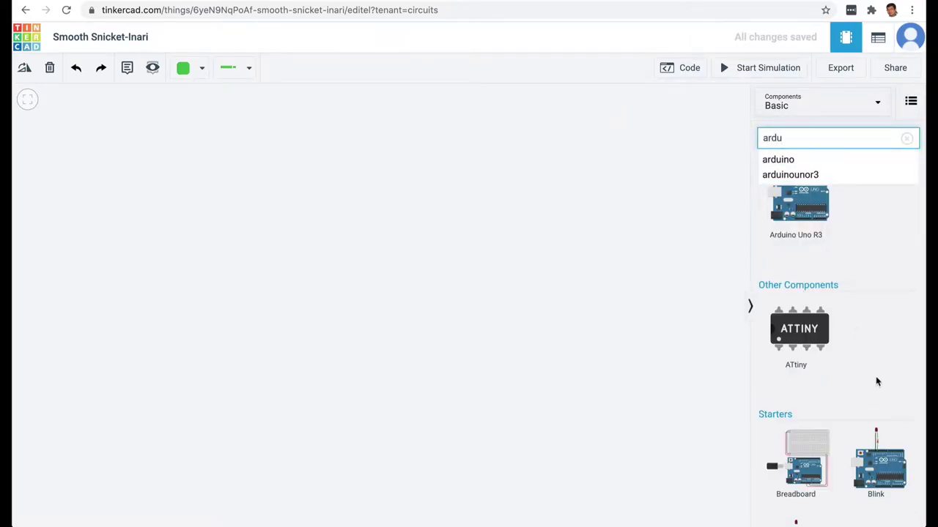
pyautogui.click(258, 280)
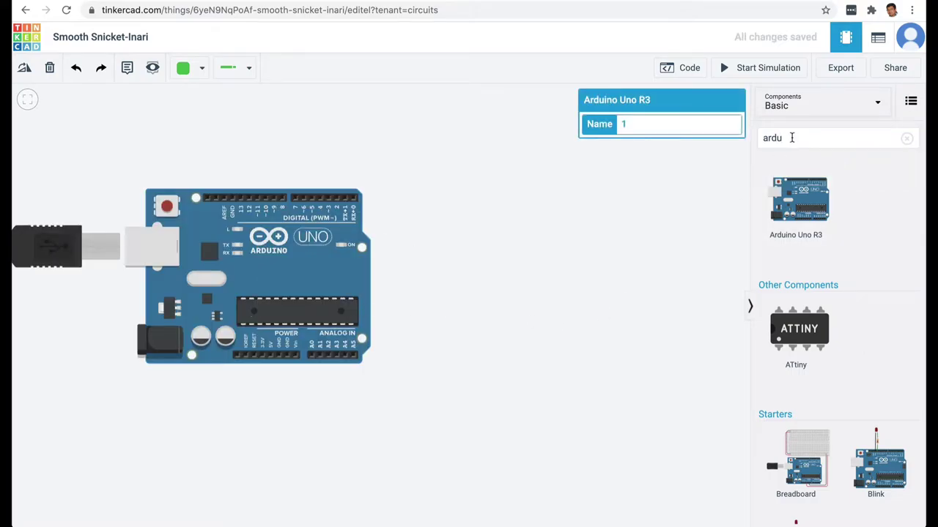
# Search the components for "motor" and place a Hobby Gearmotor beside the Arduino.
pyautogui.click(826, 142)
pyautogui.doubleClick(825, 141)
pyautogui.write('motor')
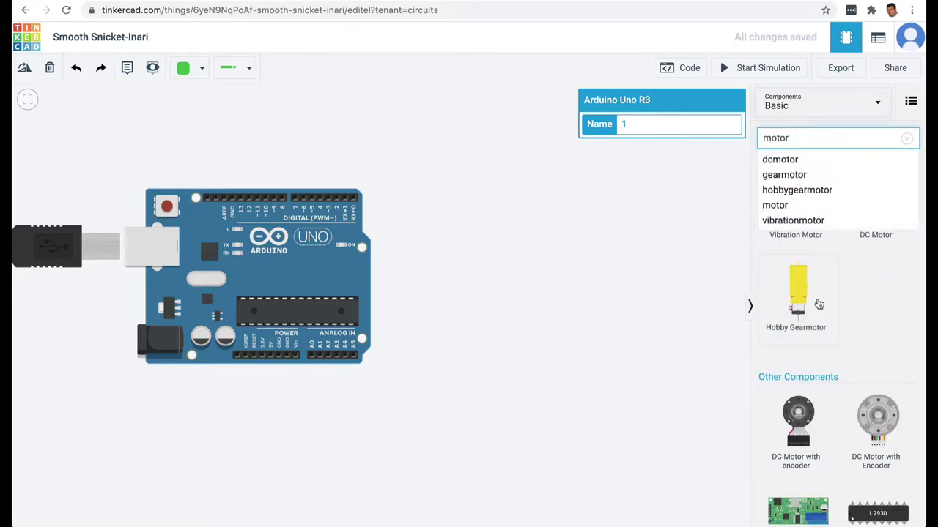
pyautogui.moveTo(803, 293); pyautogui.dragTo(471, 261)
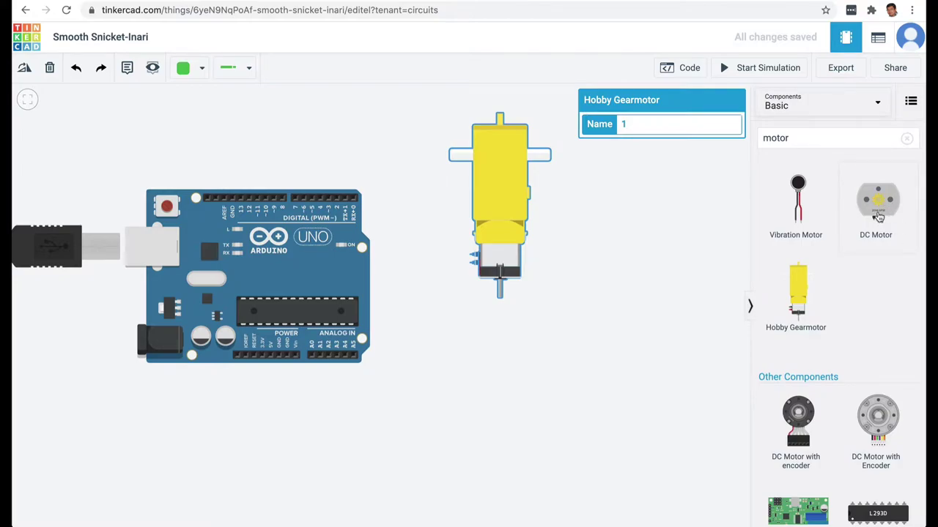
pyautogui.moveTo(509, 224); pyautogui.dragTo(485, 225)
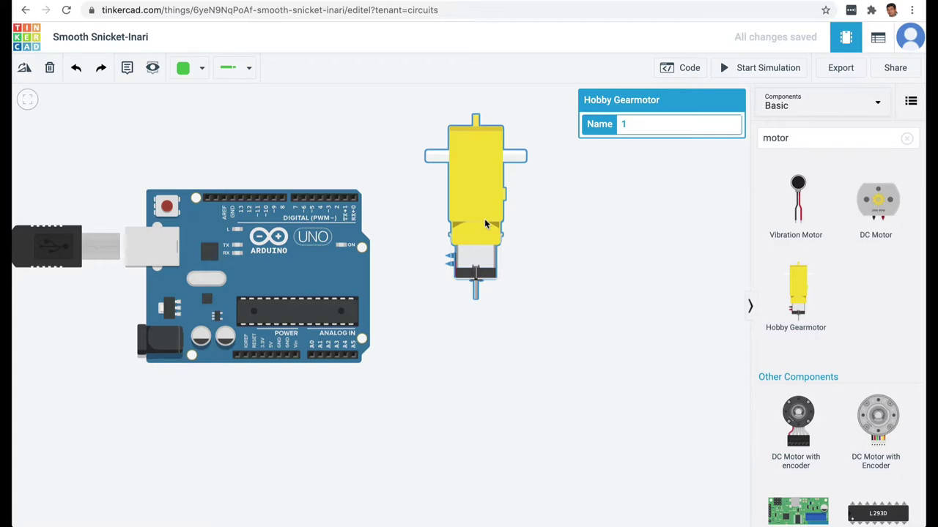
# Rotate the gearmotor to horizontal with its terminals facing the Arduino, and space it above the board's digital pins.
pyautogui.press('r')
pyautogui.press('r')
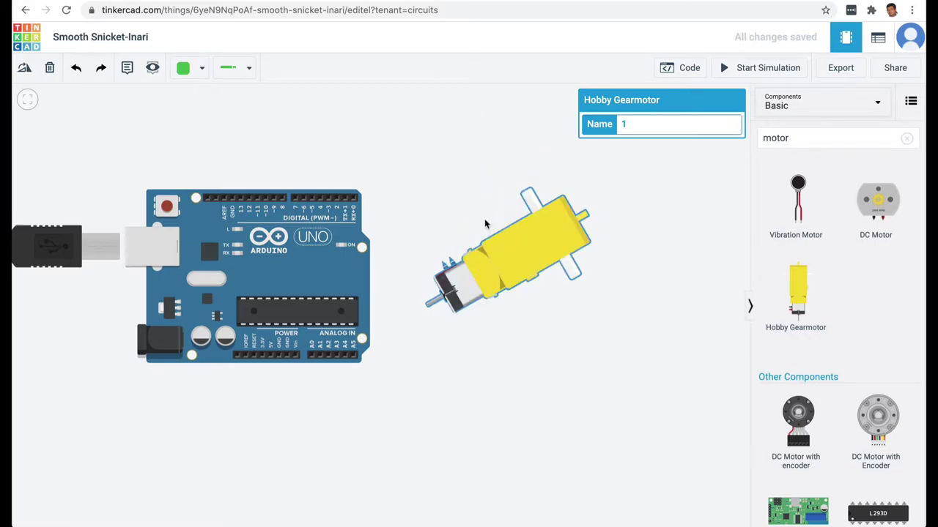
pyautogui.press('r')
pyautogui.press('r')
pyautogui.press('r')
pyautogui.press('r')
pyautogui.press('r')
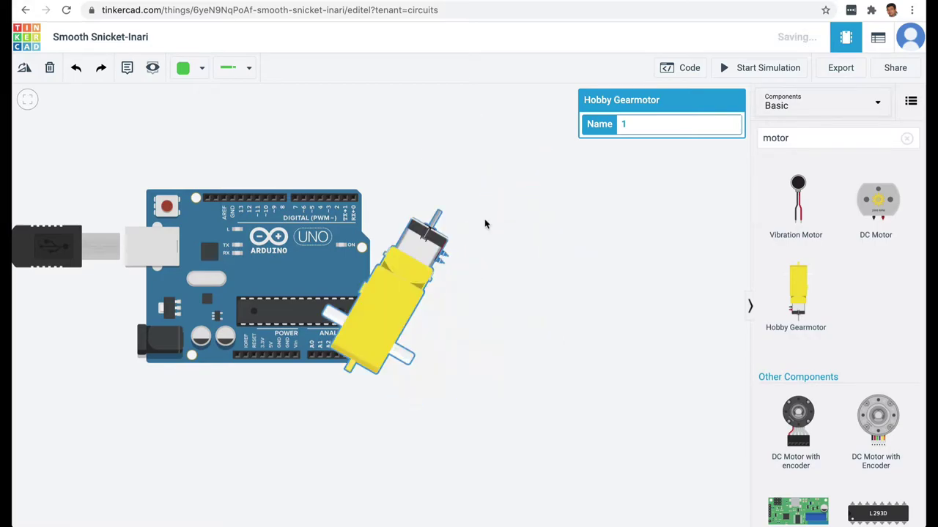
pyautogui.press('r')
pyautogui.press('r')
pyautogui.moveTo(408, 233); pyautogui.dragTo(305, 141)
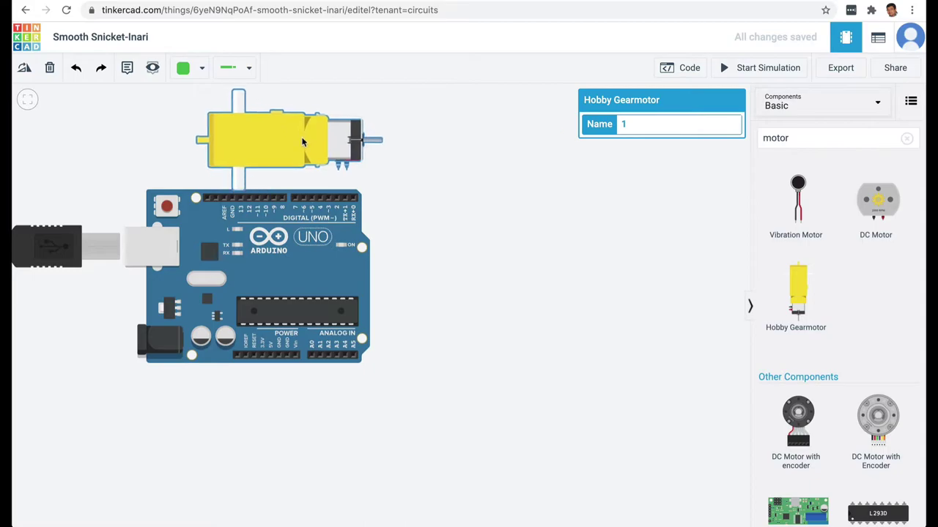
pyautogui.moveTo(299, 250); pyautogui.dragTo(306, 278)
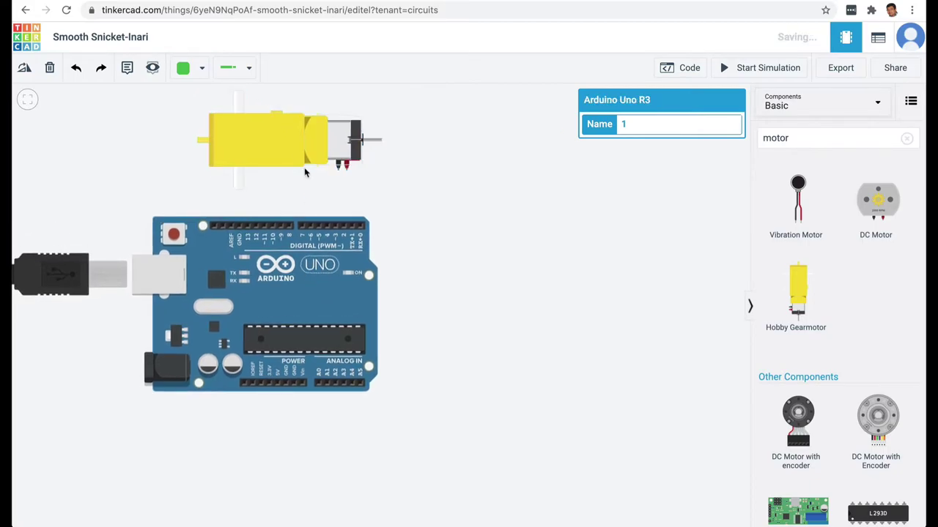
pyautogui.moveTo(270, 153); pyautogui.dragTo(265, 162)
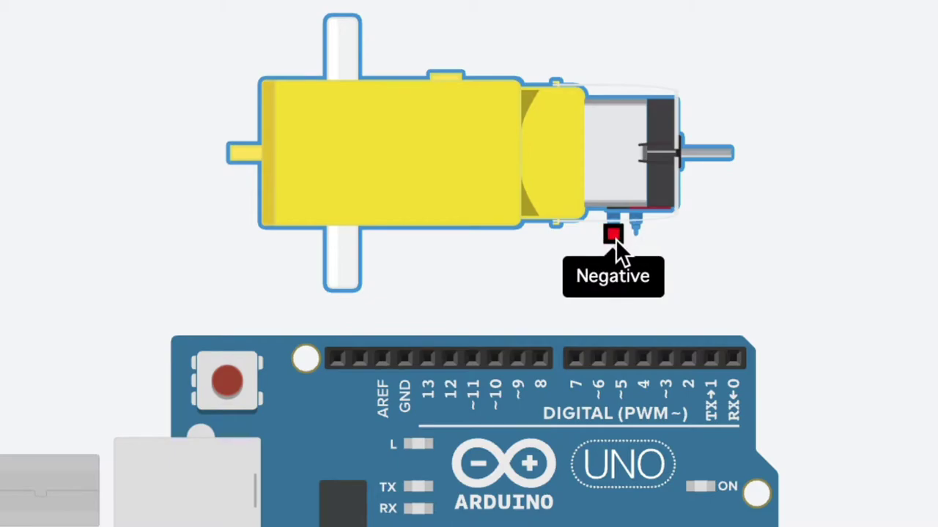
# Wire the gearmotor's negative terminal to the Arduino's GND pin beside pin 13, colour the wire black and straighten its bend.
pyautogui.click(614, 236)
pyautogui.click(612, 288)
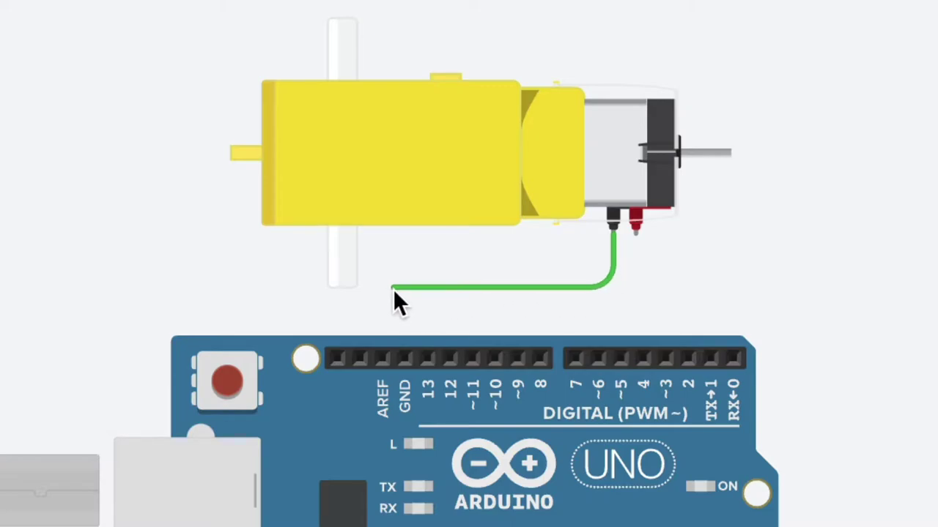
pyautogui.click(393, 289)
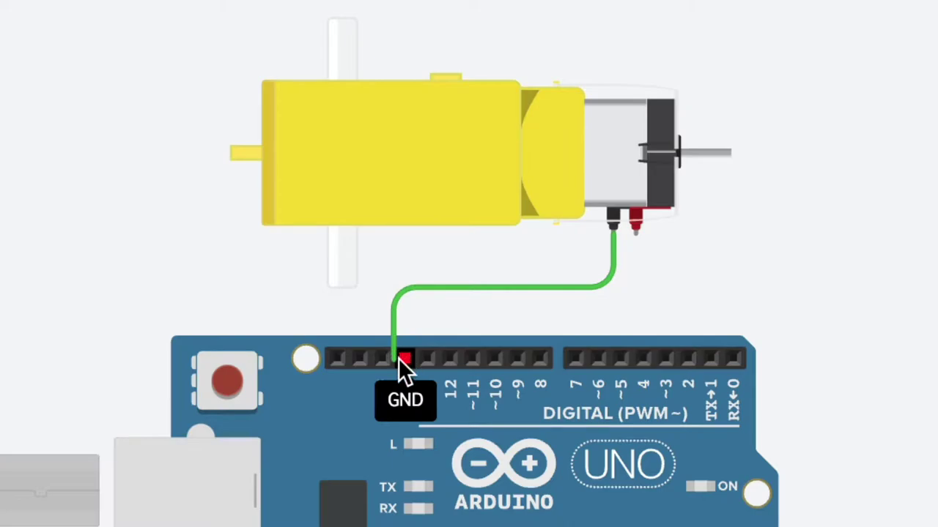
pyautogui.click(400, 358)
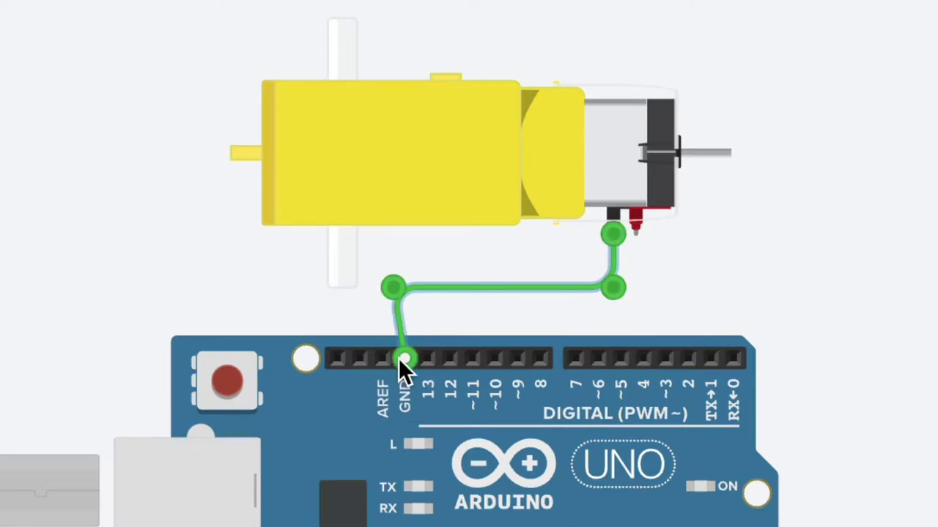
pyautogui.press('0')
pyautogui.moveTo(388, 288); pyautogui.dragTo(405, 286)
pyautogui.click(741, 320)
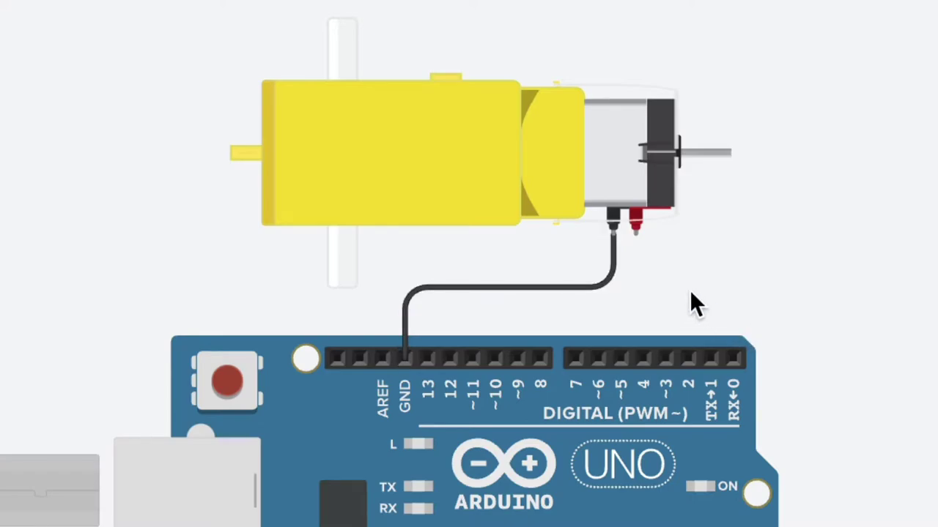
# Wire the gearmotor's positive terminal to Arduino pin D5 and colour the wire orange.
pyautogui.click(632, 233)
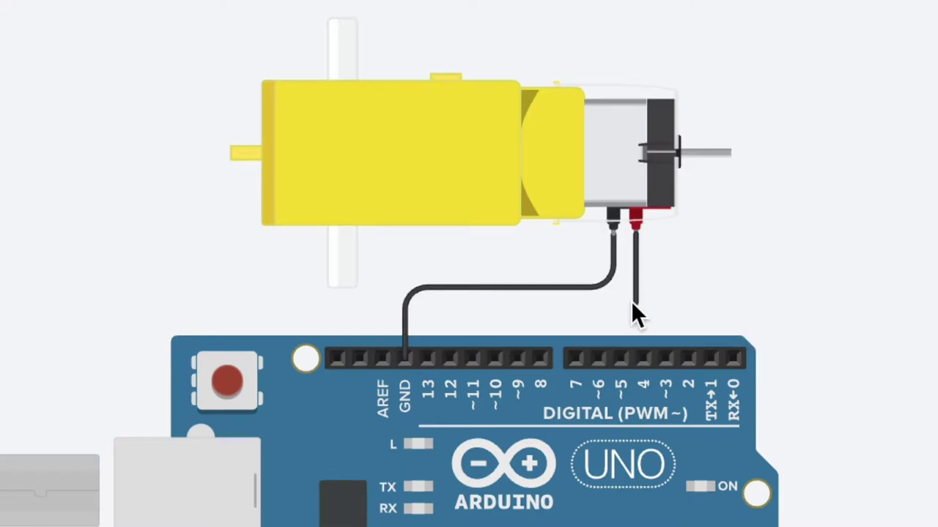
pyautogui.click(623, 351)
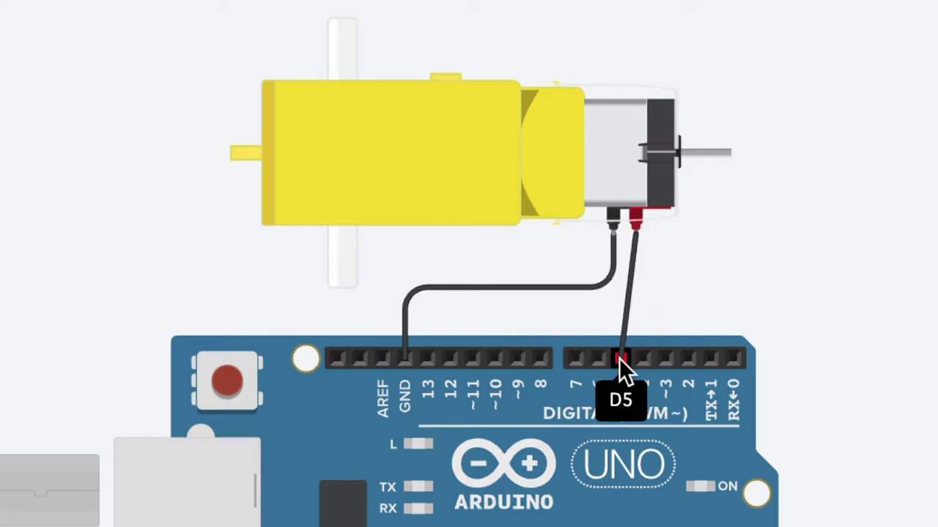
pyautogui.click(619, 358)
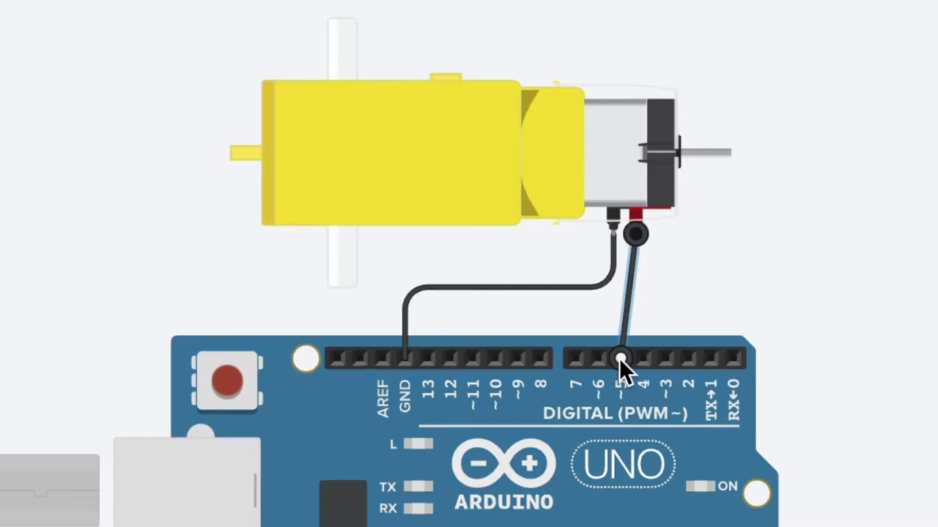
pyautogui.click(608, 322)
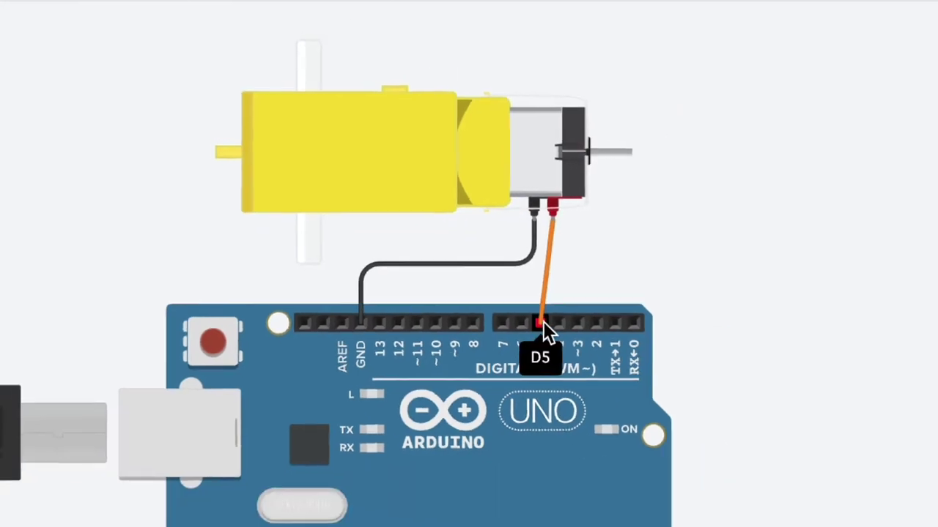
# Replace the default code blocks with a single set pin block that sets pin 5 to HIGH.
pyautogui.click(669, 71)
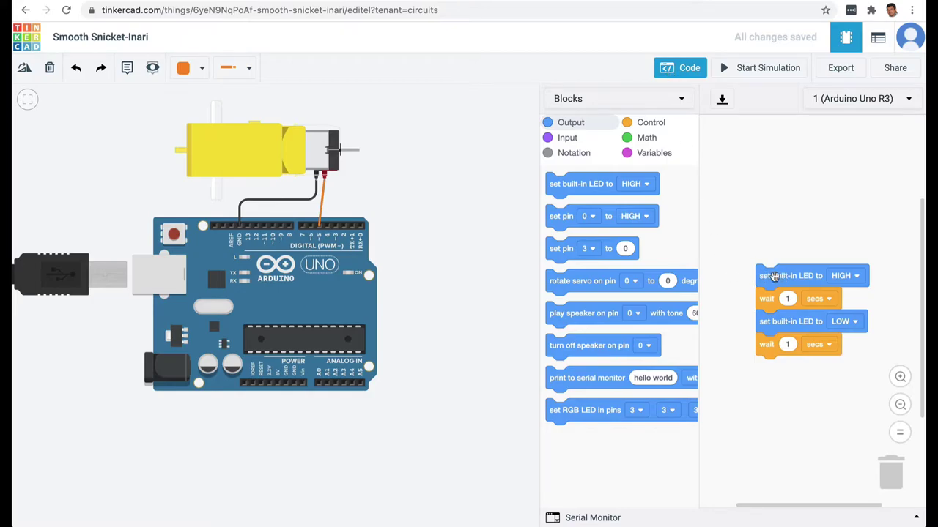
pyautogui.moveTo(775, 276); pyautogui.dragTo(895, 479)
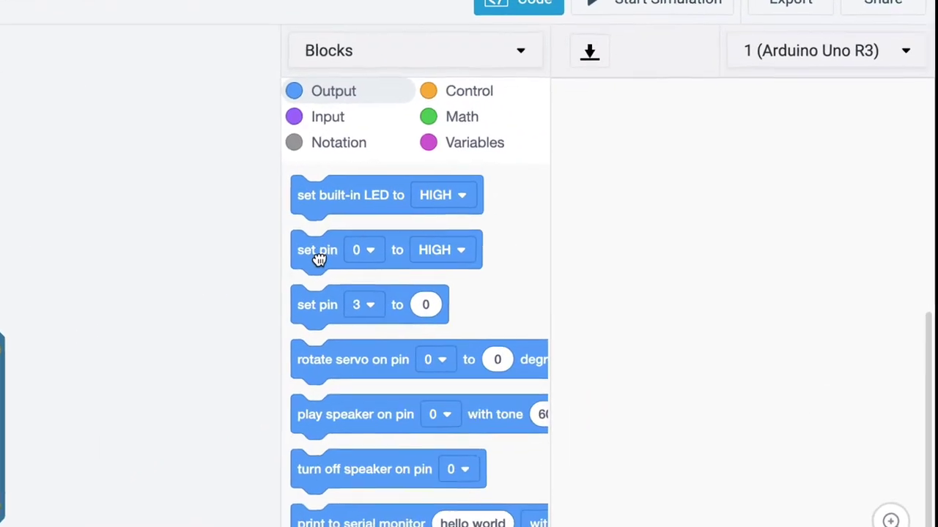
pyautogui.moveTo(533, 224); pyautogui.dragTo(739, 178)
pyautogui.moveTo(605, 188); pyautogui.dragTo(603, 182)
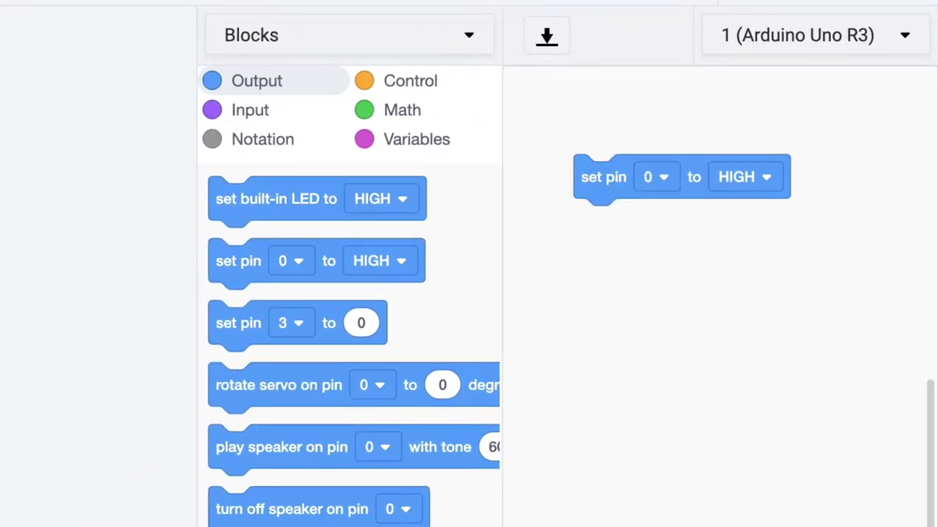
pyautogui.click(663, 183)
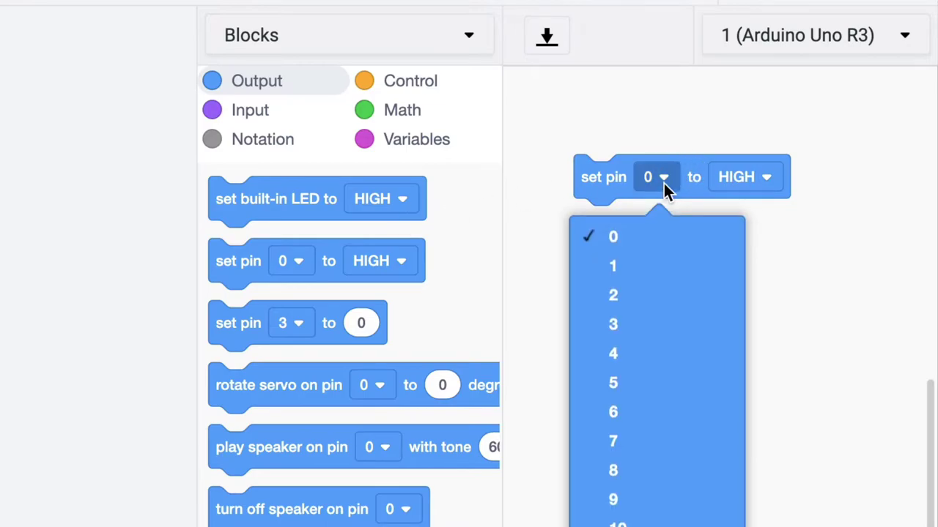
pyautogui.click(645, 384)
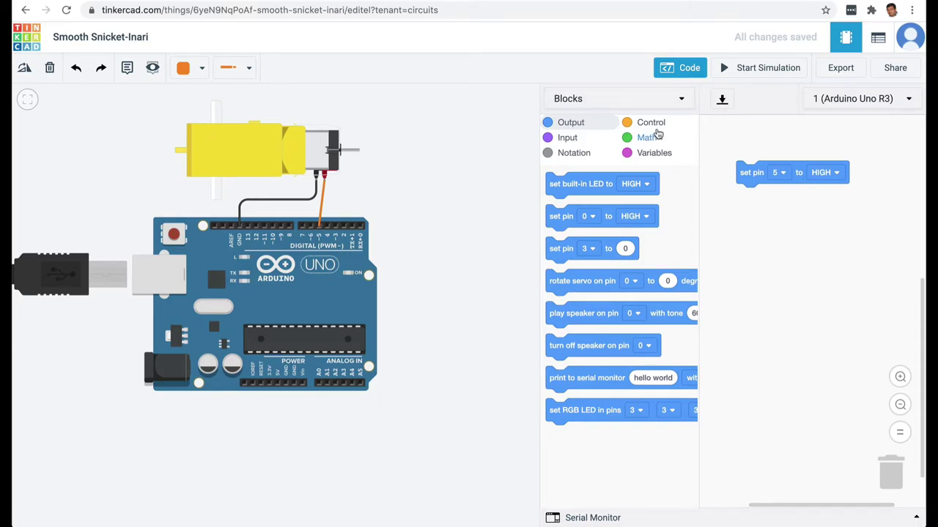
# Attach a wait block below the set pin block and set its duration to 3 secs.
pyautogui.click(652, 136)
pyautogui.click(651, 123)
pyautogui.moveTo(562, 193); pyautogui.dragTo(753, 207)
pyautogui.click(766, 197)
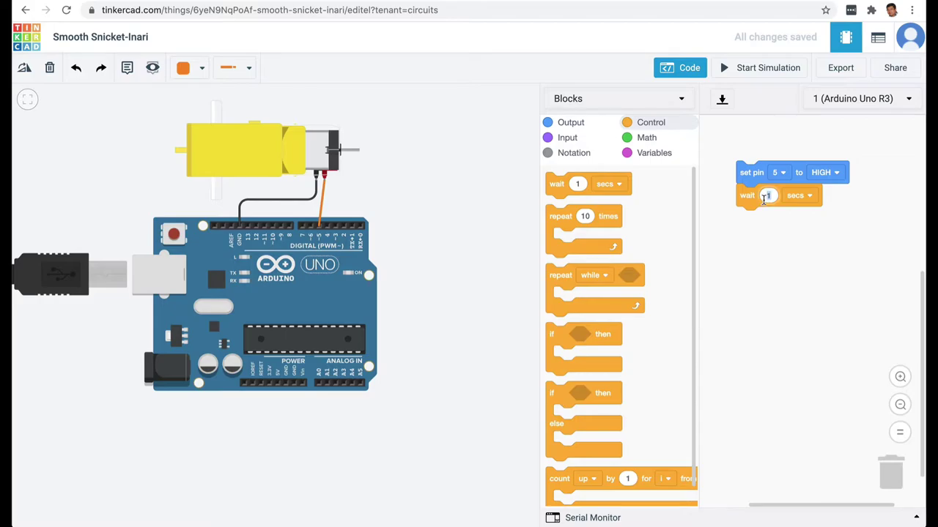
pyautogui.click(795, 260)
# Attach a set pin block that sets pin 5 to LOW below the 3 secs wait, followed by a 1 secs wait block.
pyautogui.click(566, 122)
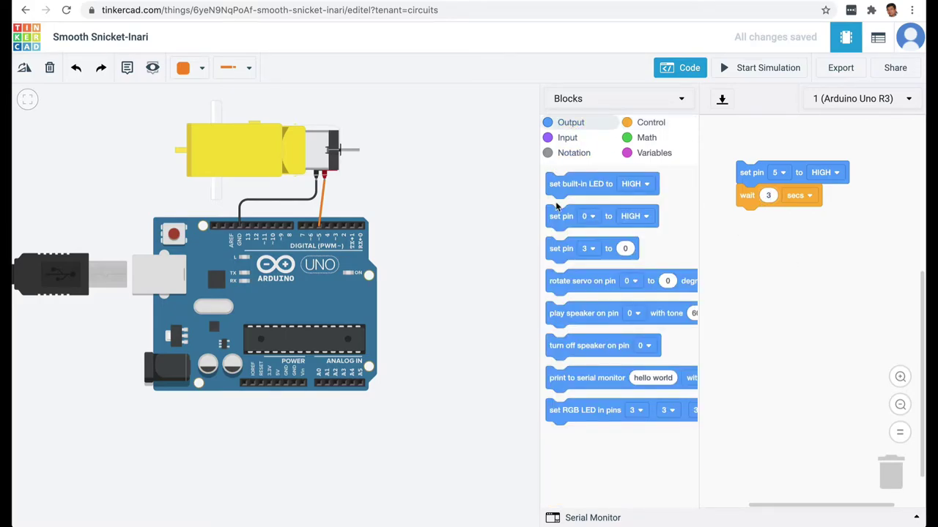
pyautogui.moveTo(553, 216); pyautogui.dragTo(741, 220)
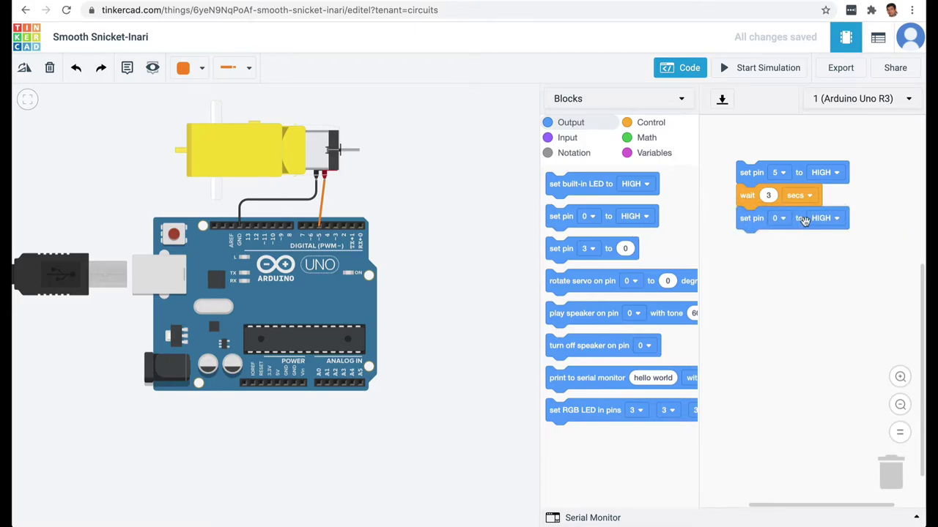
pyautogui.click(781, 218)
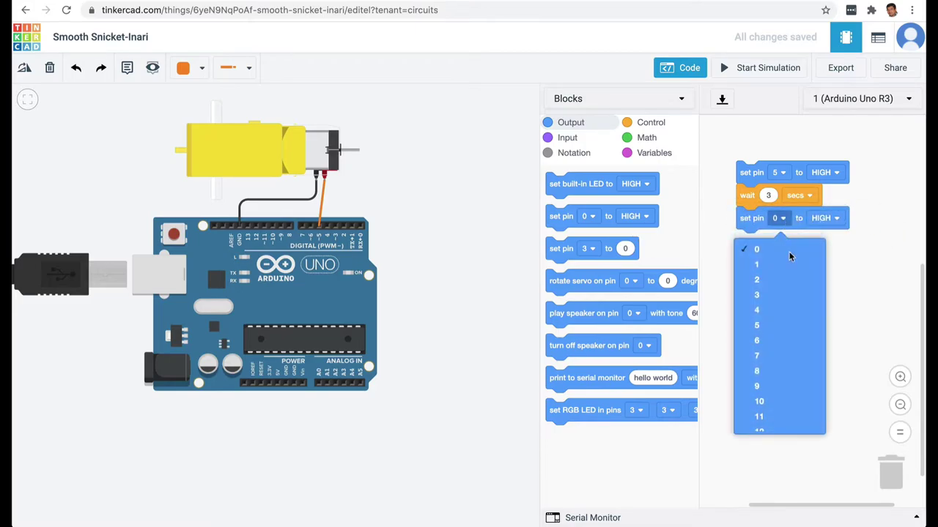
pyautogui.click(777, 330)
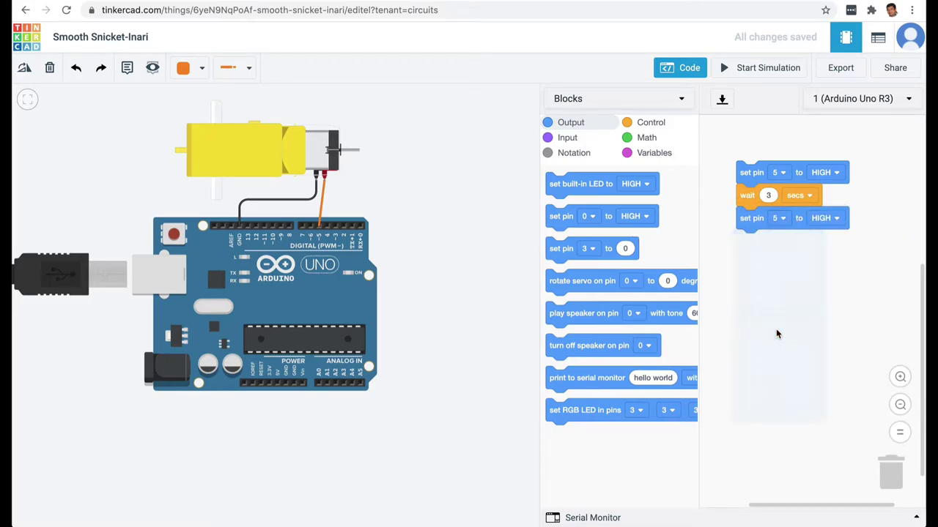
pyautogui.click(836, 218)
pyautogui.click(806, 265)
pyautogui.click(645, 124)
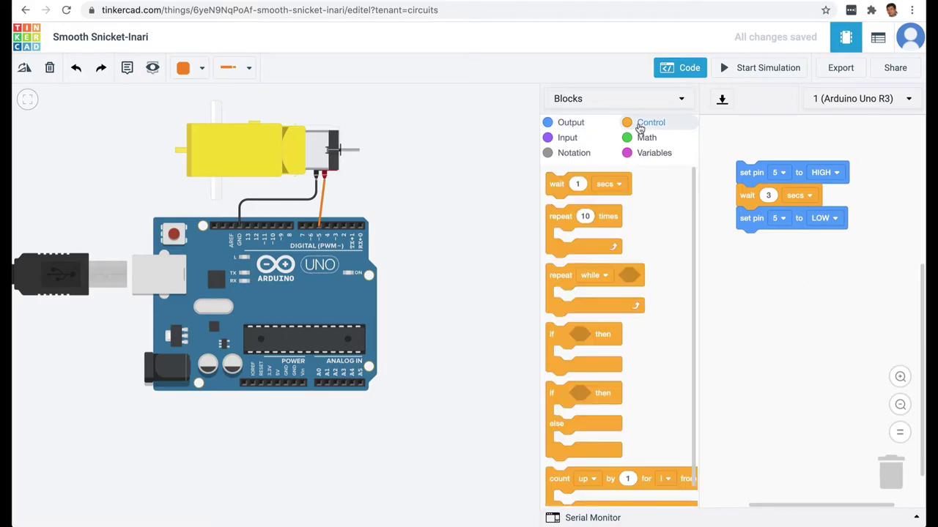
pyautogui.moveTo(585, 199); pyautogui.dragTo(775, 261)
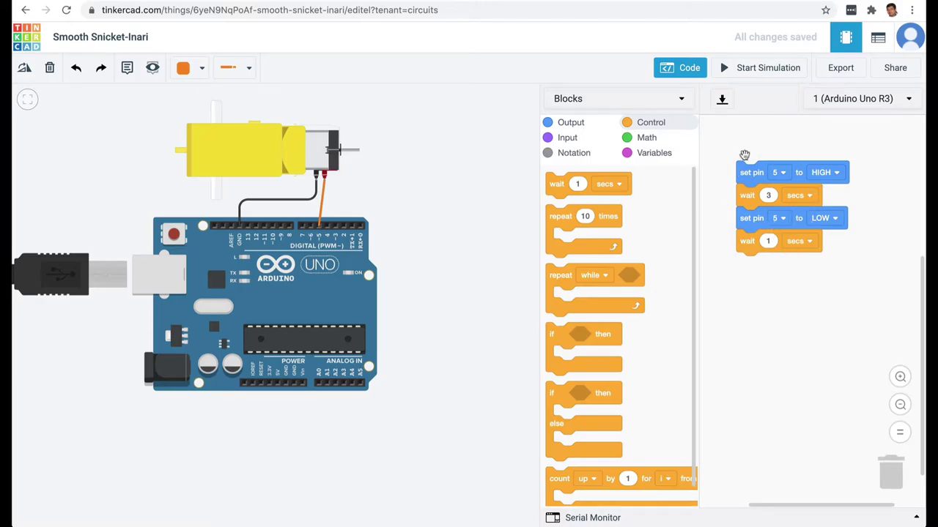
# Run the simulation to watch the gearmotor turn on and off up close, and stop it.
pyautogui.click(682, 67)
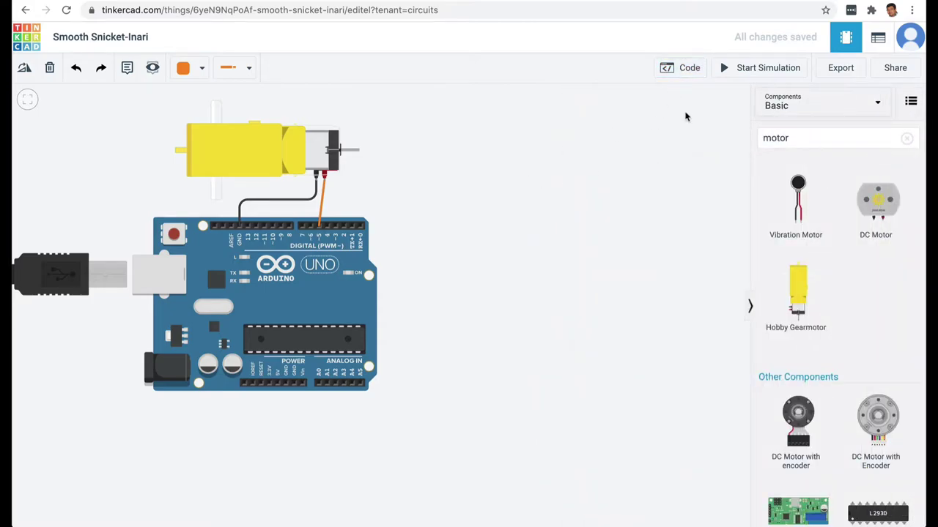
pyautogui.click(729, 68)
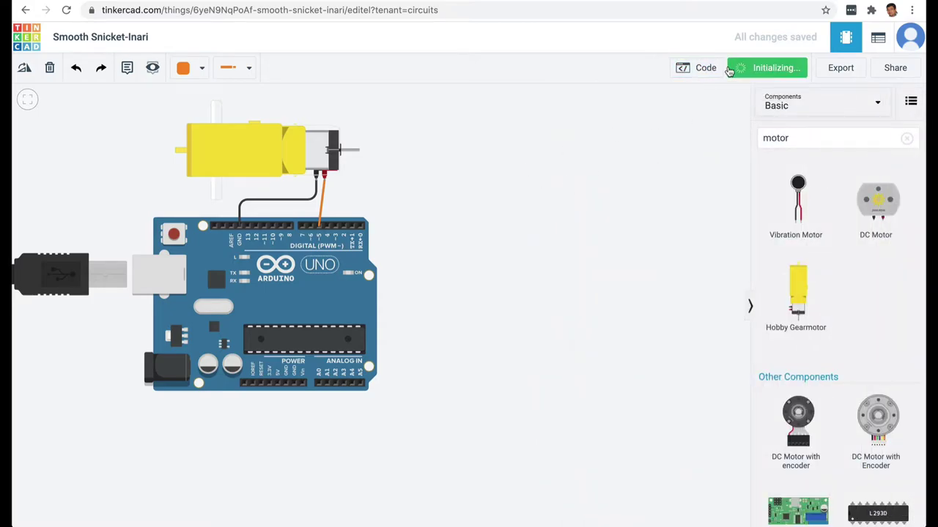
pyautogui.scroll(5, 373, 269)
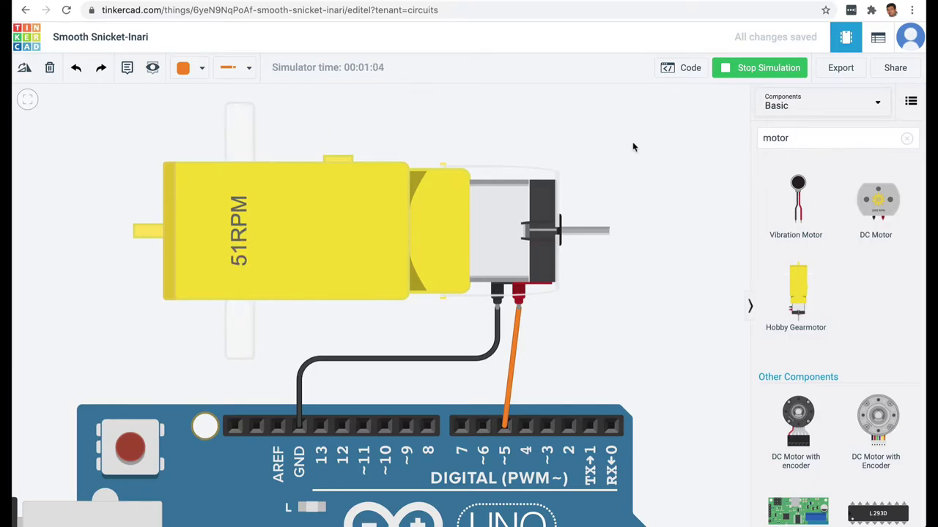
pyautogui.click(740, 71)
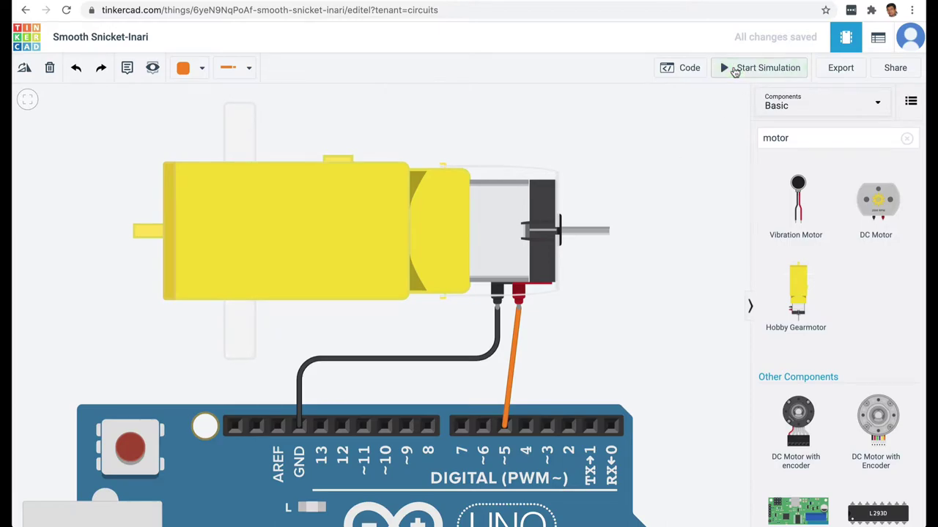
# Delete the black ground wire and shift the gearmotor slightly so the orange wire to pin 5 runs straight.
pyautogui.click(490, 354)
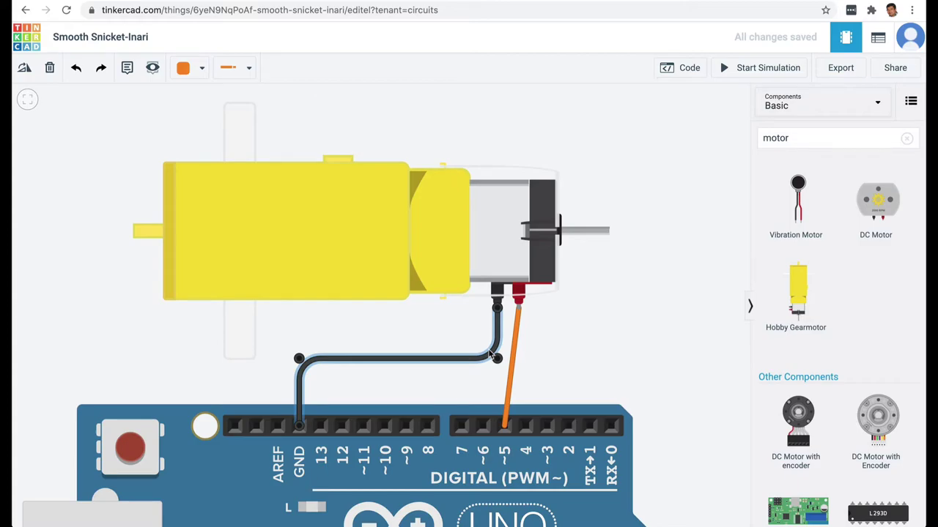
pyautogui.press('Delete')
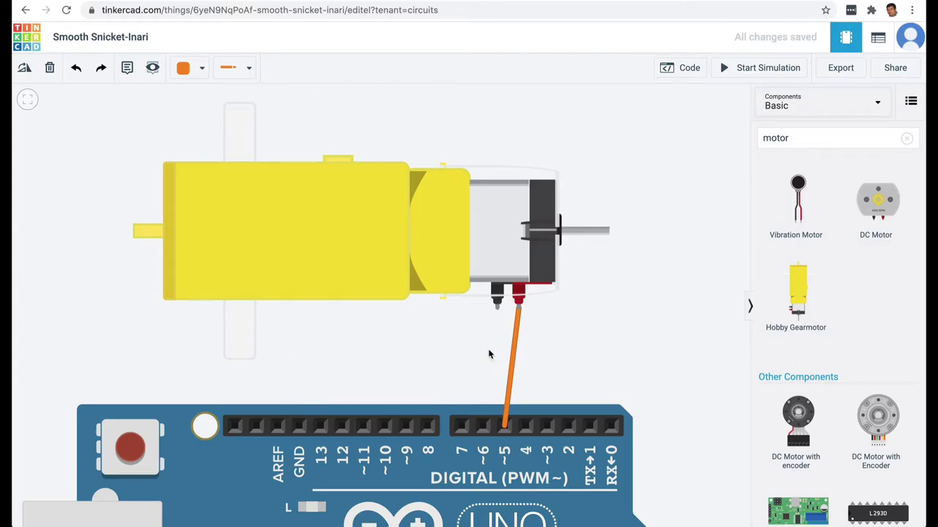
pyautogui.moveTo(396, 246); pyautogui.dragTo(379, 248)
pyautogui.click(567, 337)
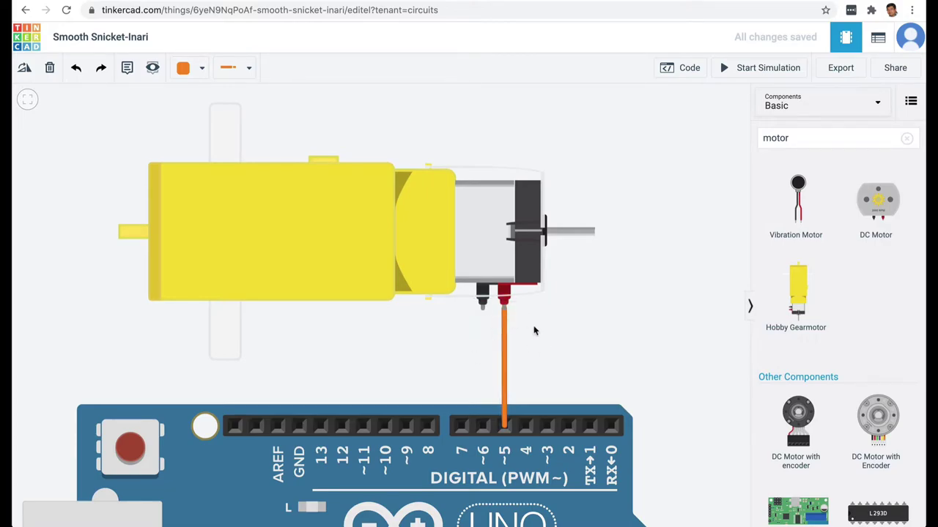
# Wire the gearmotor's negative terminal to Arduino pin D6 and colour the wire green.
pyautogui.click(482, 306)
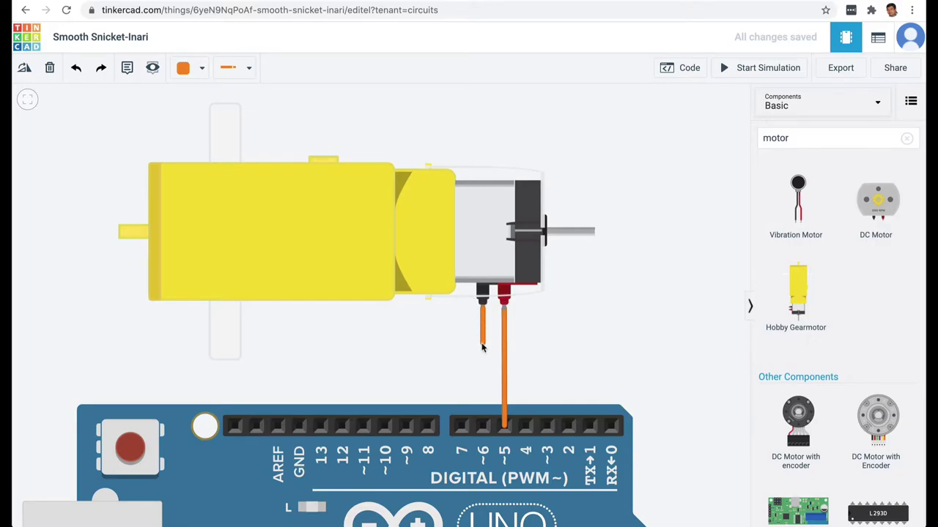
pyautogui.click(482, 426)
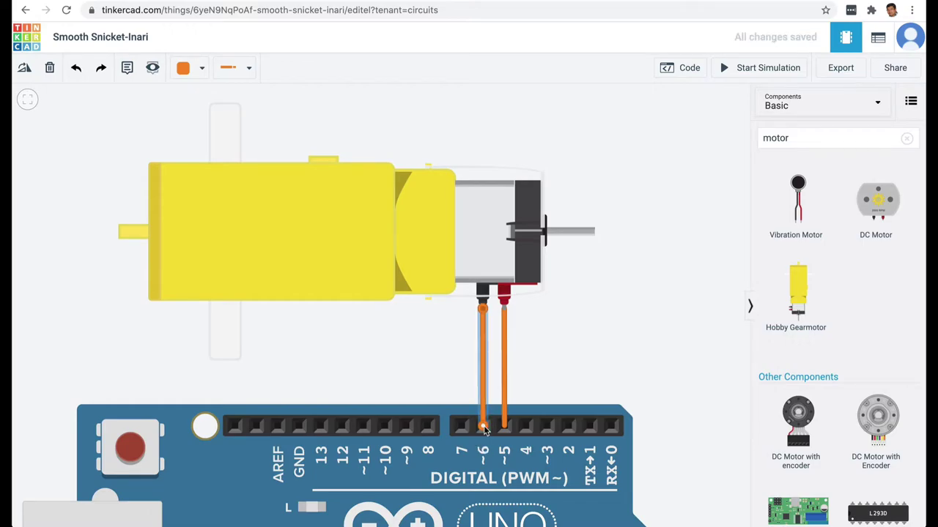
pyautogui.press('5')
pyautogui.click(622, 391)
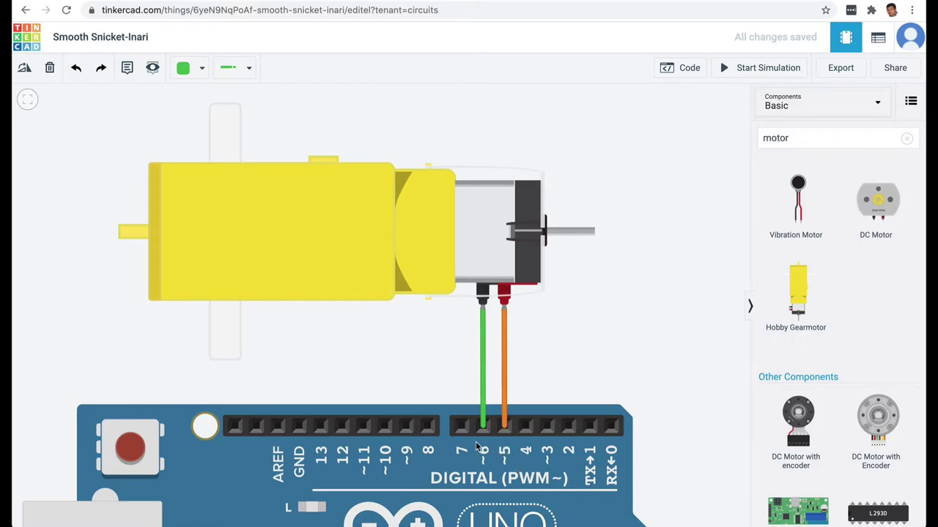
# Insert a duplicated set pin block that sets pin 6 to LOW between the pin 5 HIGH block and the 3 secs wait.
pyautogui.click(683, 70)
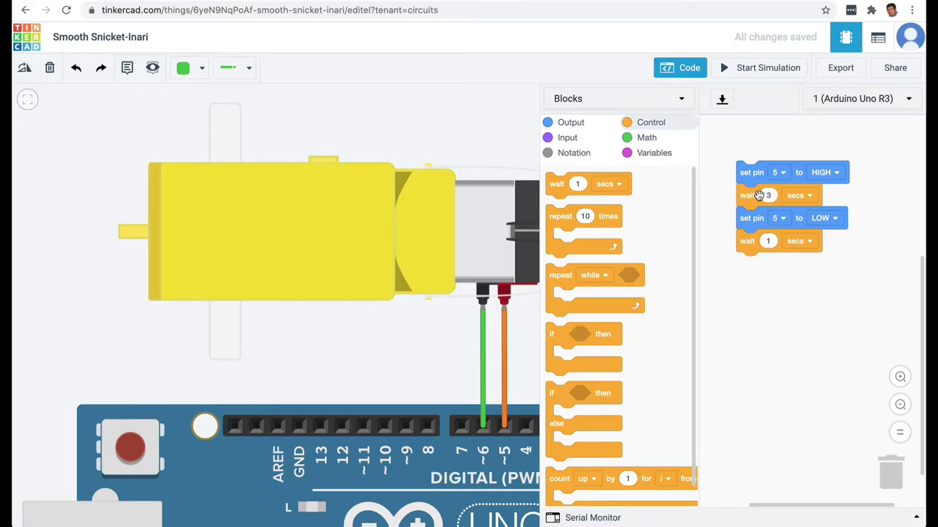
pyautogui.moveTo(747, 195); pyautogui.dragTo(747, 274)
pyautogui.rightClick(755, 180)
pyautogui.click(765, 189)
pyautogui.moveTo(746, 195); pyautogui.dragTo(738, 188)
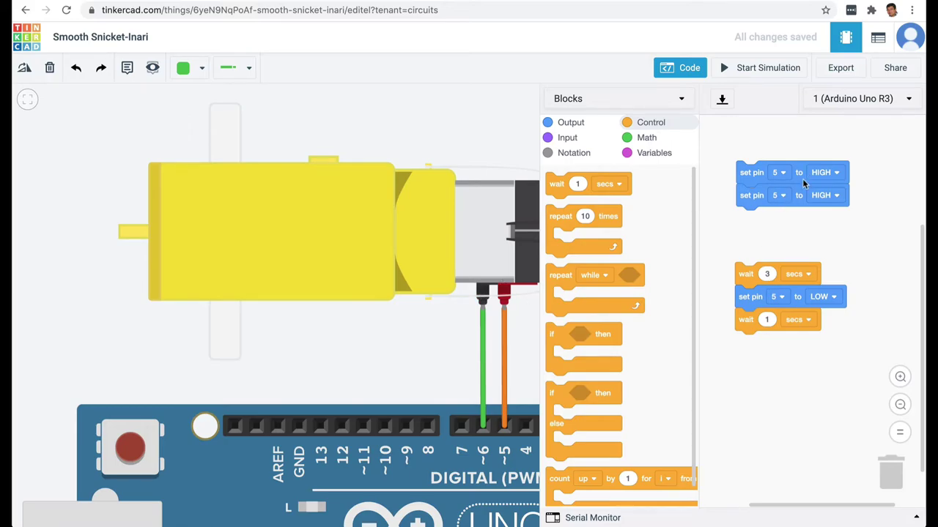
pyautogui.click(783, 194)
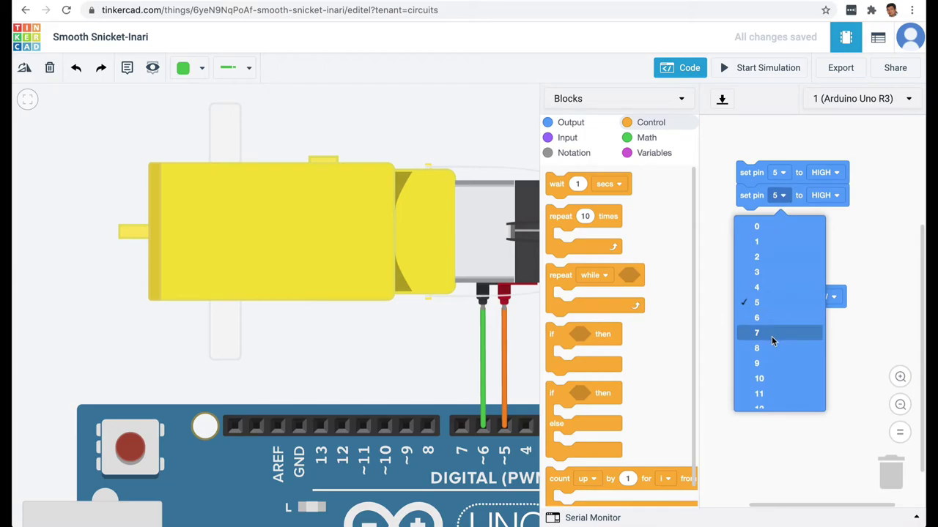
pyautogui.click(766, 318)
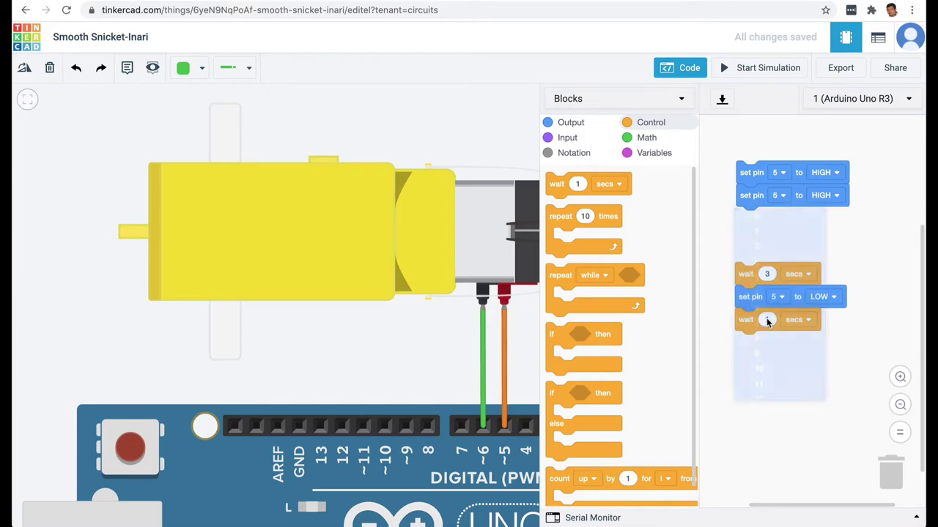
pyautogui.click(826, 195)
pyautogui.click(812, 241)
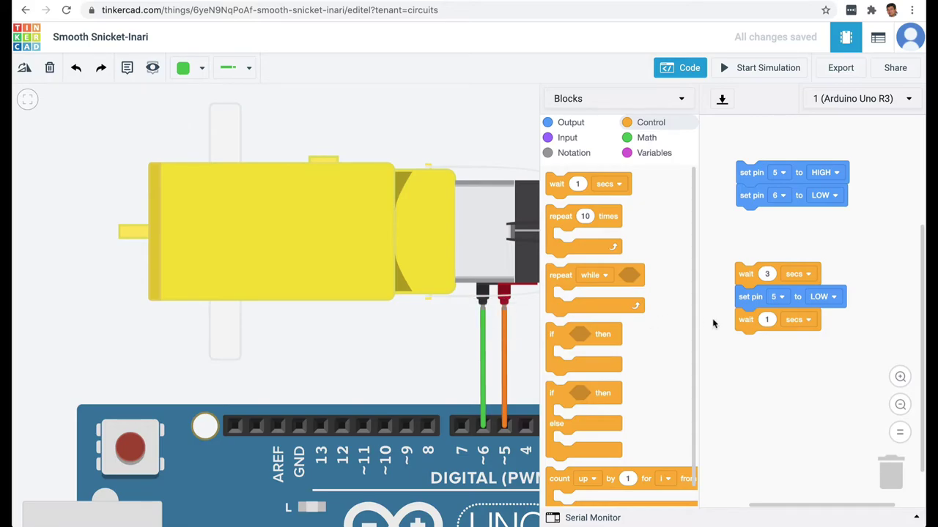
pyautogui.moveTo(741, 308); pyautogui.dragTo(742, 380)
pyautogui.moveTo(743, 272); pyautogui.dragTo(741, 220)
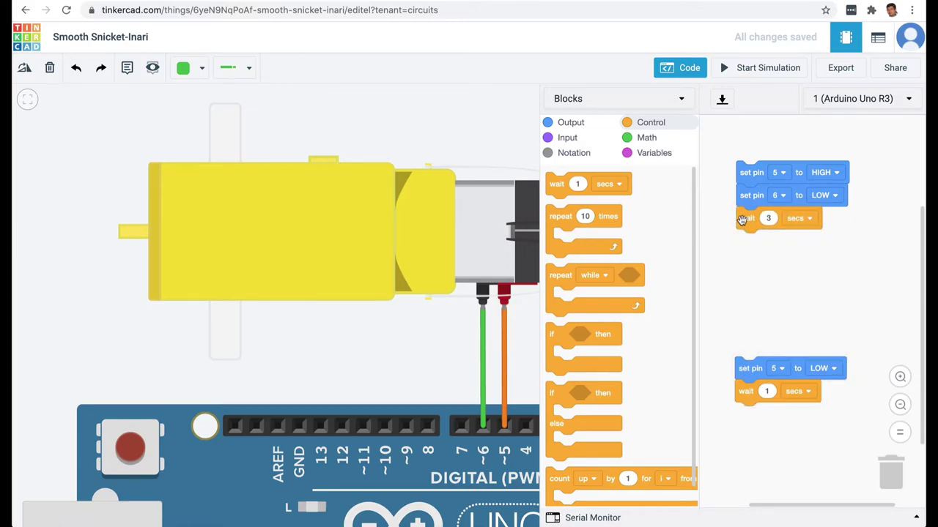
# Duplicate the three-block group below itself and set the copy's pin 5 to LOW and pin 6 to HIGH.
pyautogui.rightClick(747, 176)
pyautogui.click(767, 181)
pyautogui.moveTo(779, 214); pyautogui.dragTo(740, 238)
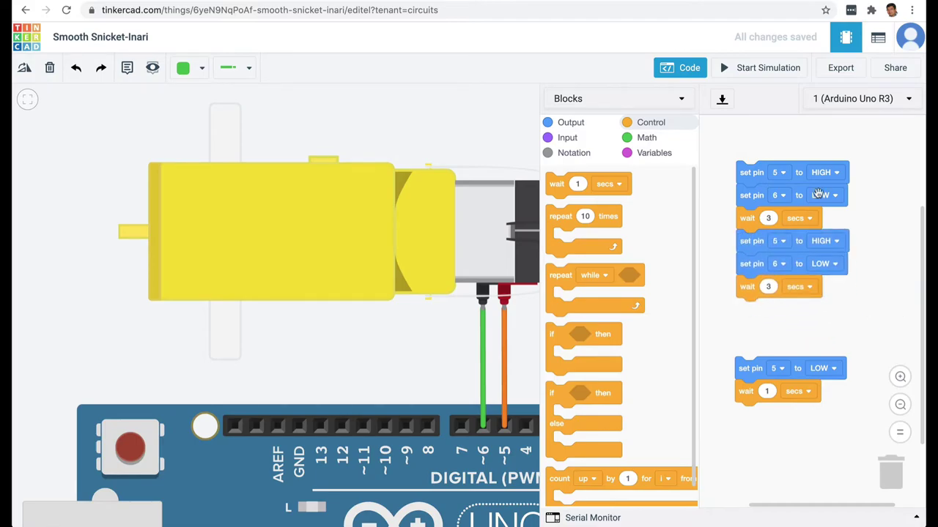
pyautogui.click(833, 243)
pyautogui.click(823, 286)
pyautogui.click(835, 265)
pyautogui.click(819, 296)
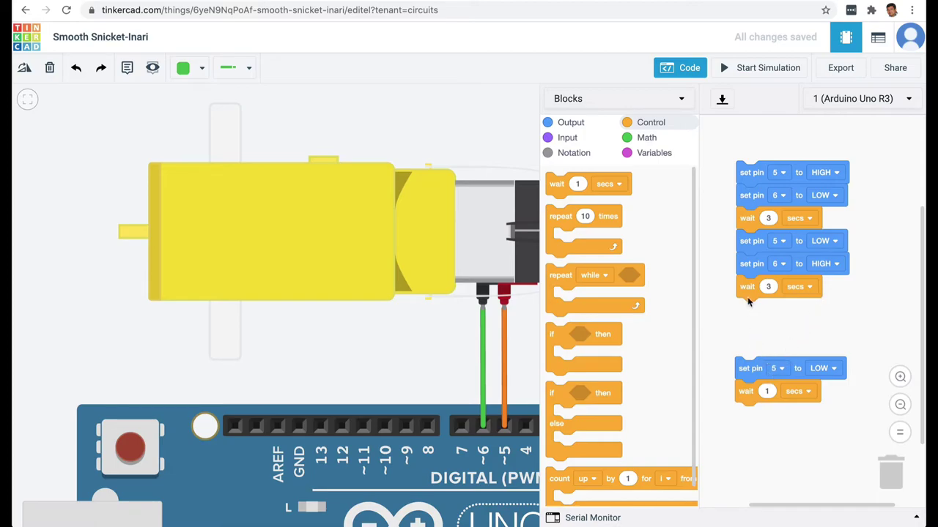
# Duplicate the pin 5 LOW, pin 6 HIGH and 3 secs wait group and attach the copy at the end of the stack.
pyautogui.moveTo(741, 244)
pyautogui.mouseDown()
pyautogui.moveTo(742, 279)
pyautogui.moveTo(742, 246)
pyautogui.mouseUp()
pyautogui.rightClick(753, 255)
pyautogui.click(754, 255)
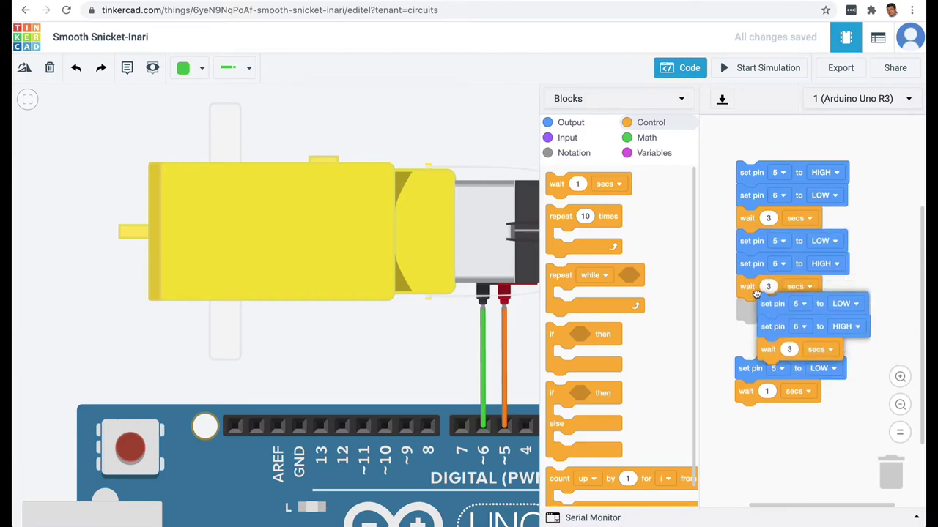
pyautogui.click(736, 235)
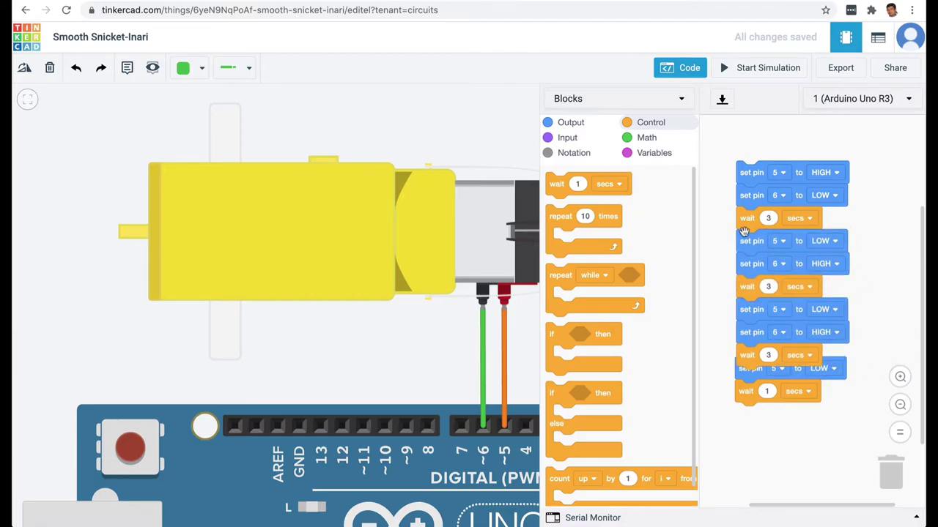
# Set the middle group's pin 6 to LOW and its wait to 2 secs, and discard the leftover pin 5 LOW and 1 secs wait blocks.
pyautogui.click(837, 265)
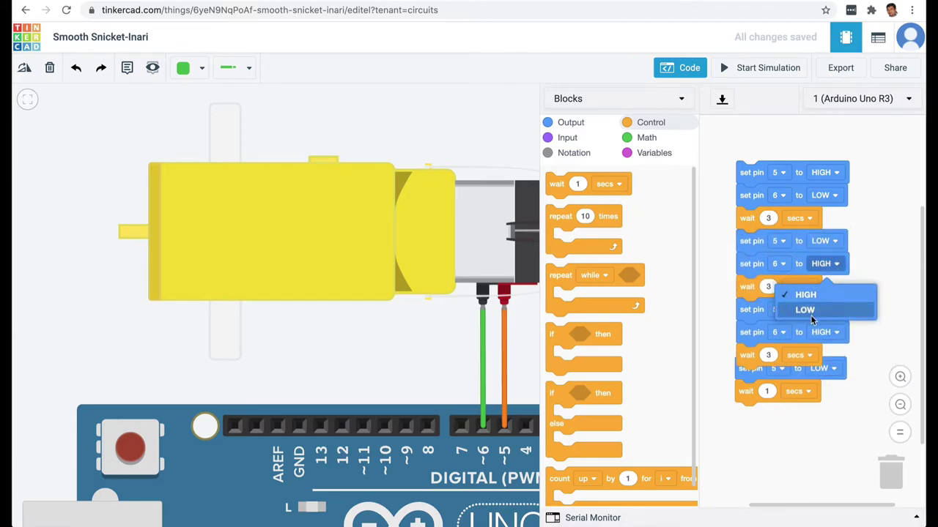
pyautogui.click(813, 317)
pyautogui.moveTo(748, 378); pyautogui.dragTo(894, 477)
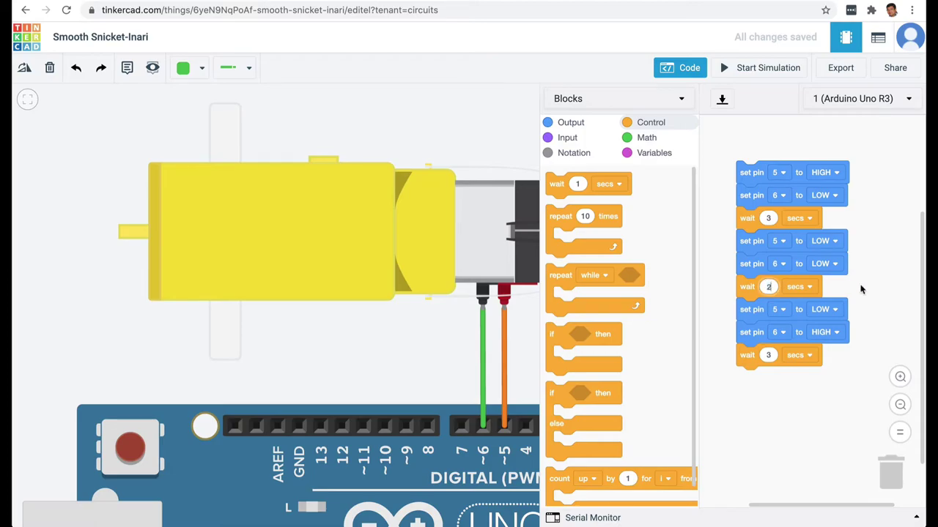
pyautogui.click(893, 282)
# Run the simulation to check how the gearmotor stops and reverses direction, and stop it.
pyautogui.click(671, 66)
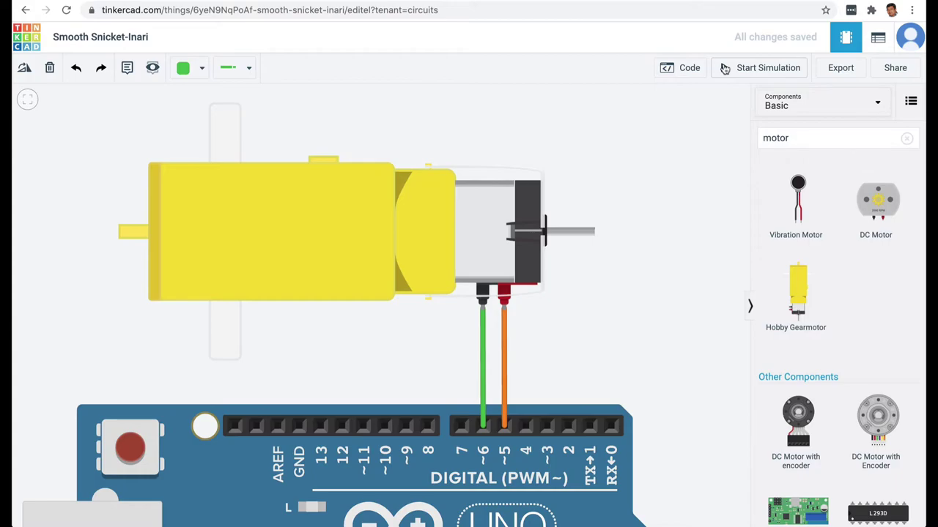
pyautogui.click(725, 68)
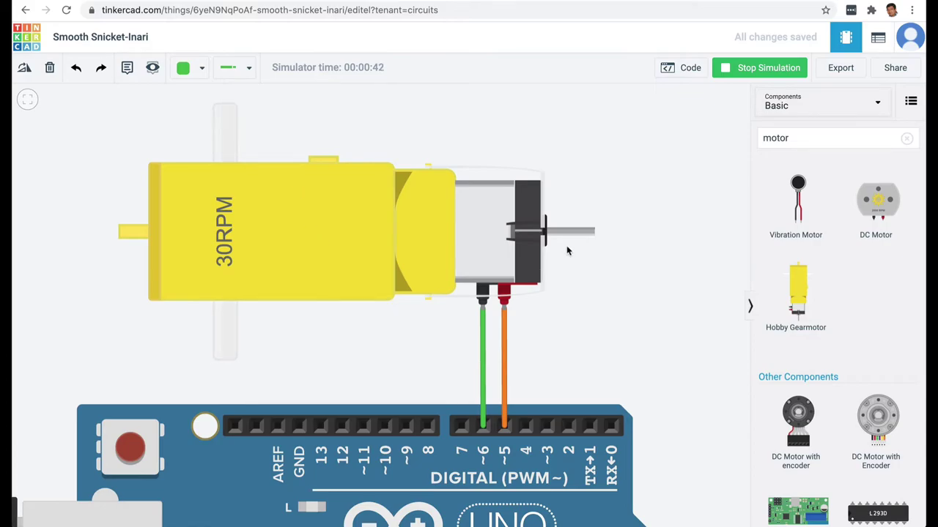
pyautogui.scroll(-5, 633, 285)
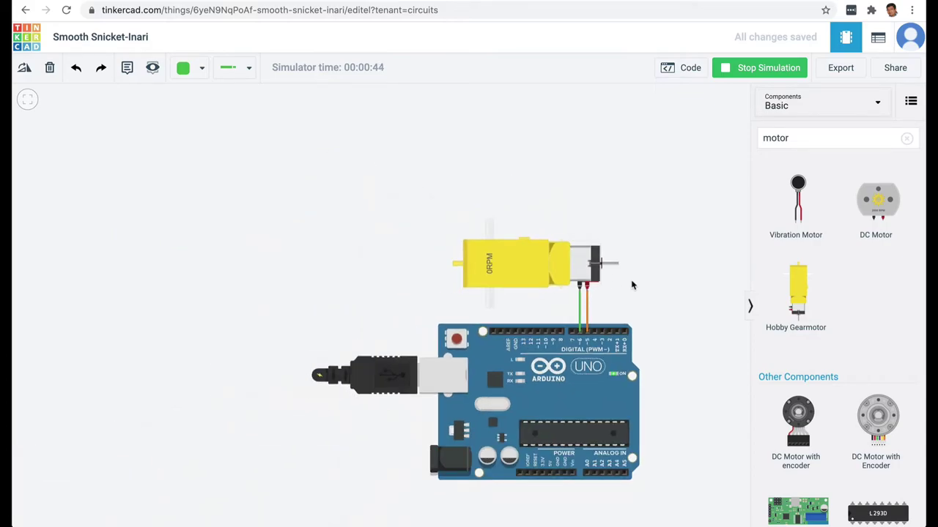
pyautogui.click(467, 323)
pyautogui.moveTo(713, 372); pyautogui.dragTo(524, 257)
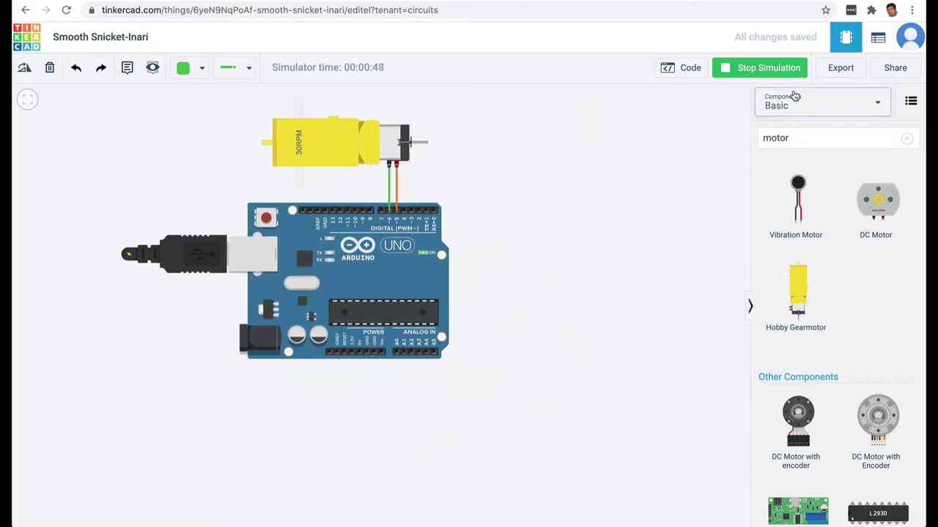
pyautogui.click(725, 67)
# Add a second hobby gearmotor, rotate it to lie horizontally like the first, and place it directly below the Arduino.
pyautogui.moveTo(803, 290); pyautogui.dragTo(510, 431)
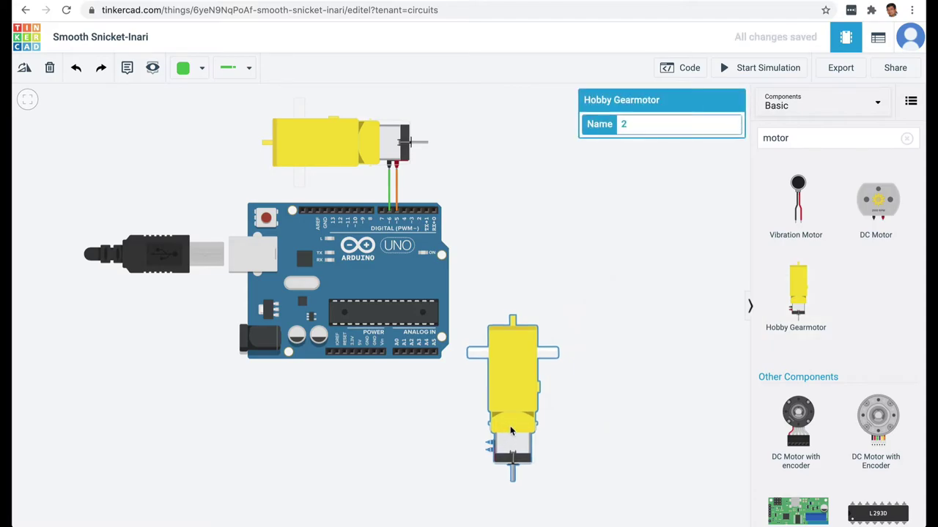
pyautogui.press('r')
pyautogui.press('r')
pyautogui.press('r')
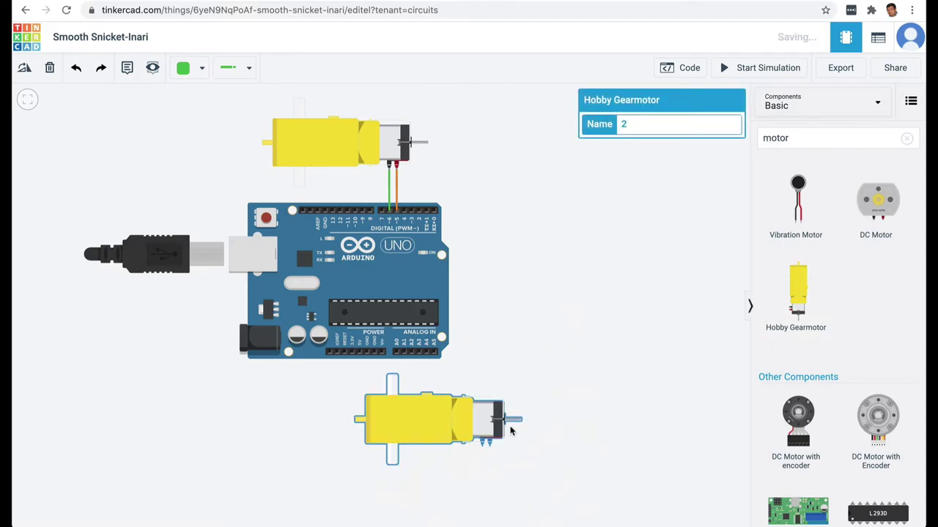
pyautogui.moveTo(443, 430); pyautogui.dragTo(345, 423)
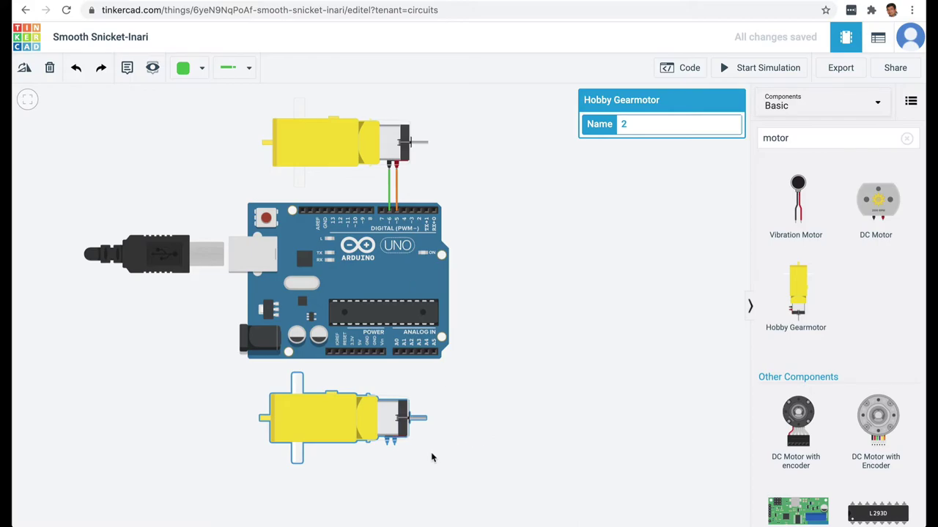
# Wire the second gearmotor's red terminal around the Arduino's right side to digital pin 11 and colour the wire yellow.
pyautogui.click(394, 447)
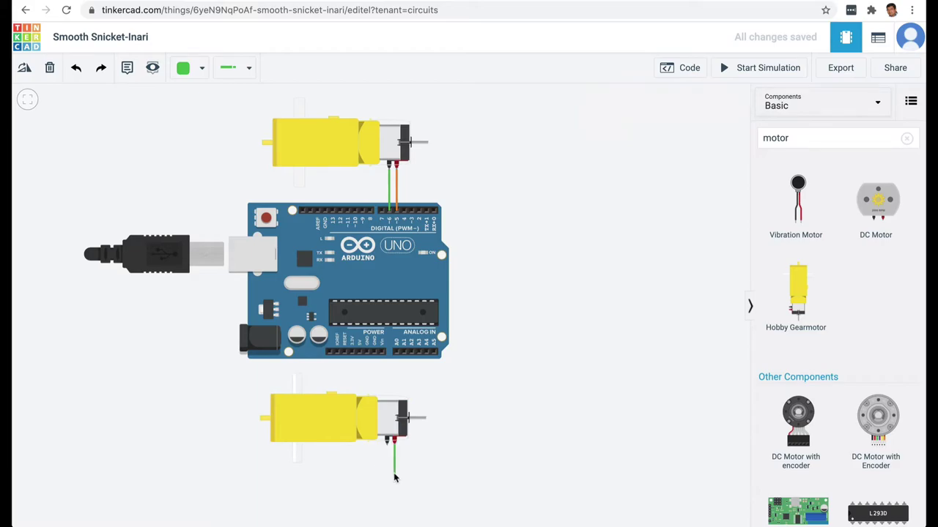
pyautogui.click(393, 476)
pyautogui.click(492, 473)
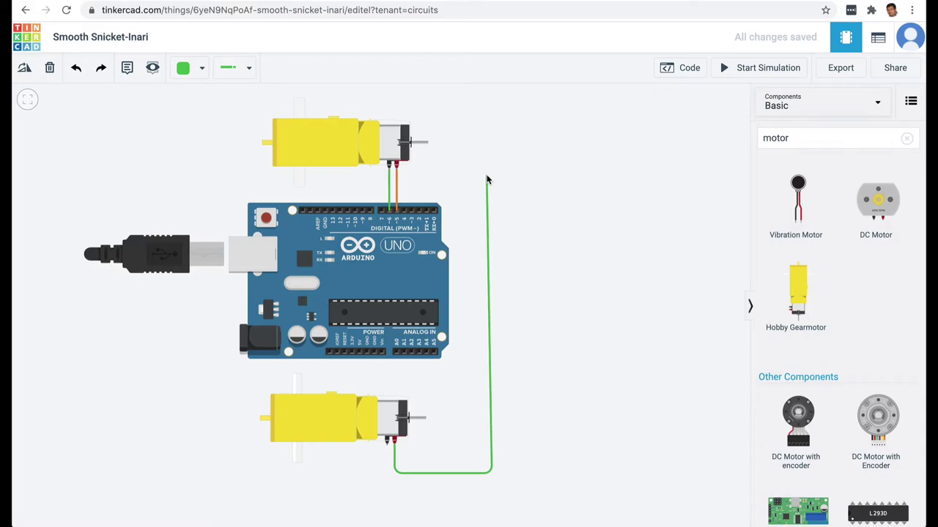
pyautogui.click(490, 176)
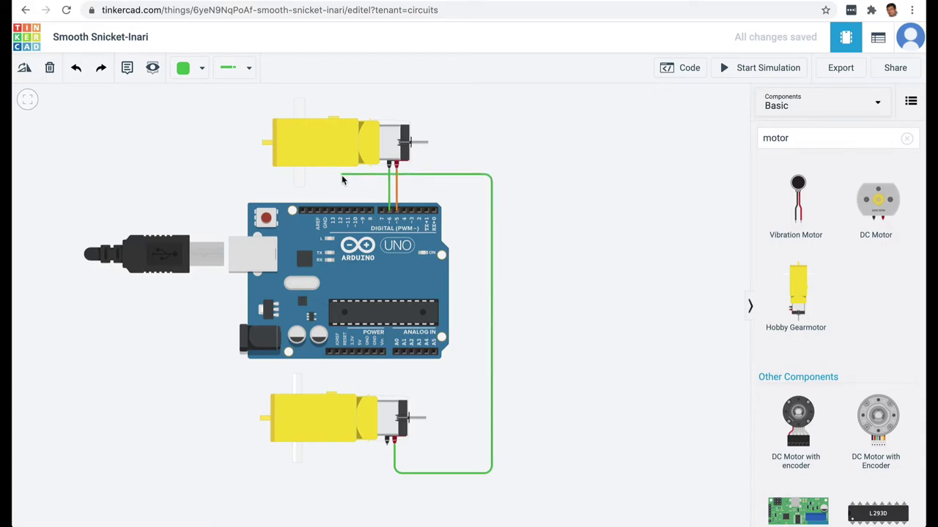
pyautogui.click(345, 175)
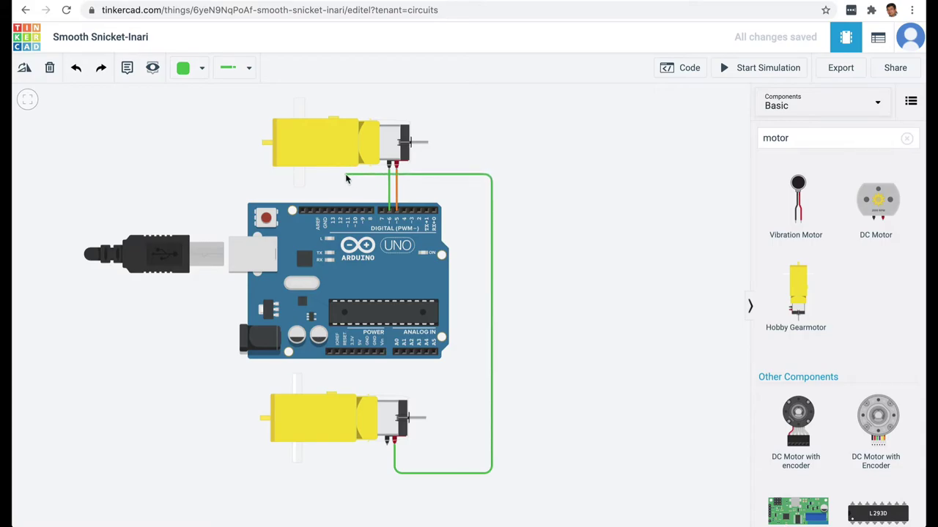
pyautogui.click(347, 211)
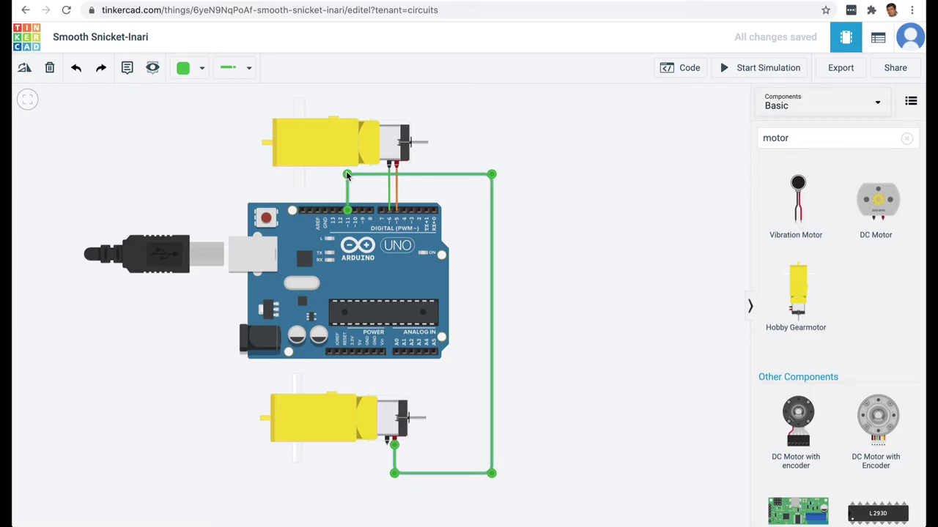
pyautogui.press('Escape')
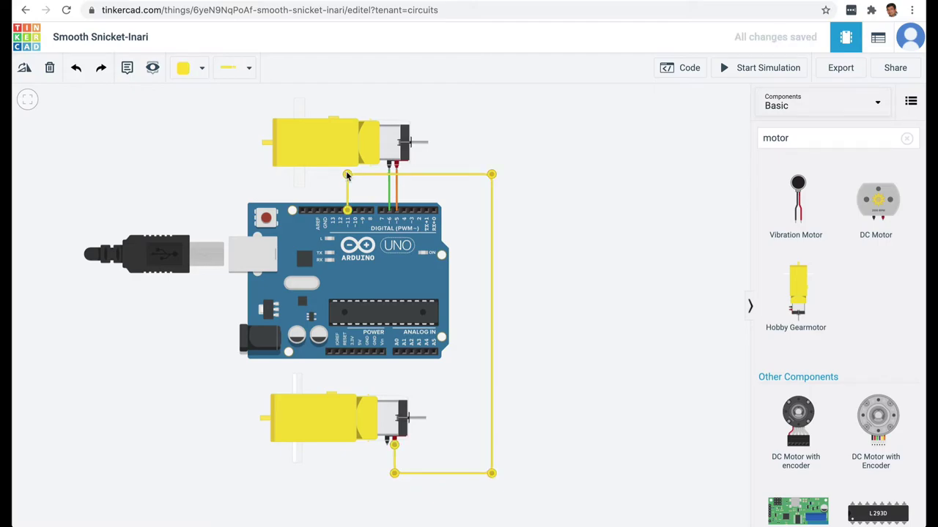
# Wire the second gearmotor's black terminal to digital pin 10, routed inside the yellow wire, and colour it turquoise.
pyautogui.click(387, 443)
pyautogui.click(387, 465)
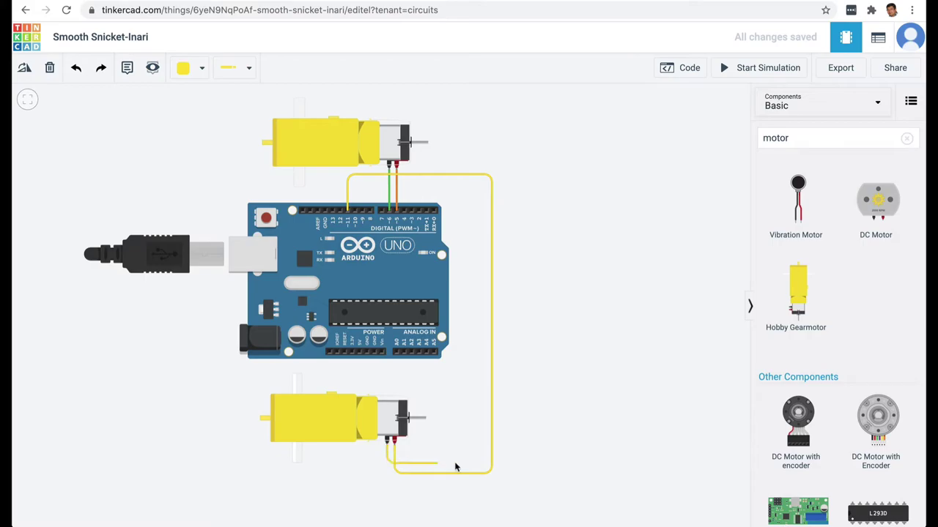
pyautogui.click(477, 464)
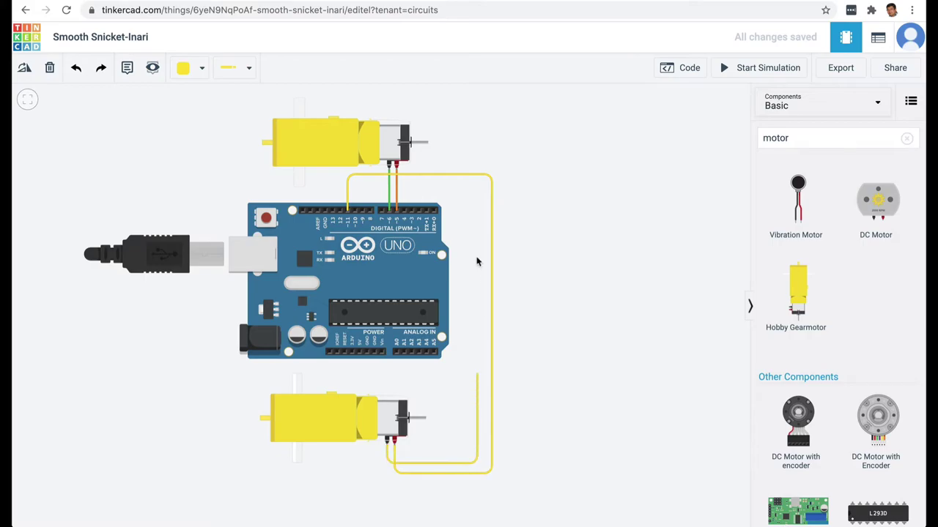
pyautogui.click(474, 187)
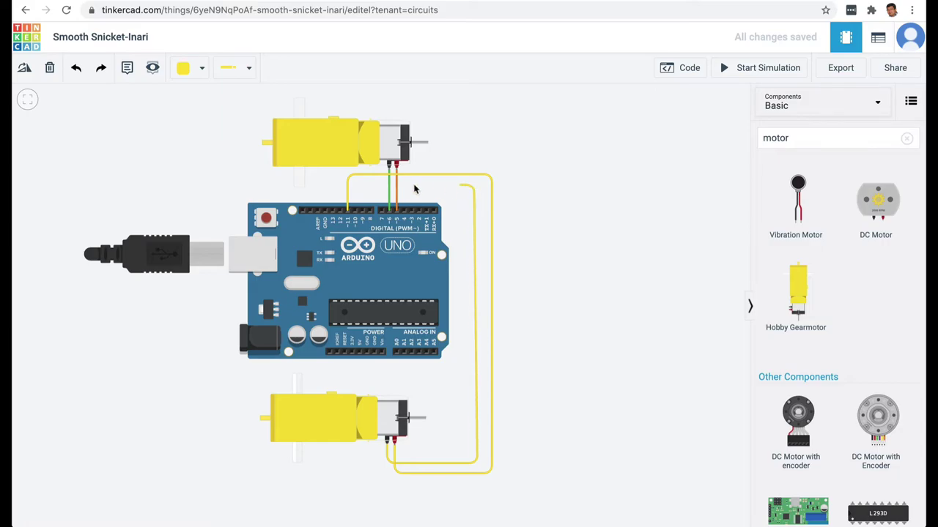
pyautogui.click(355, 211)
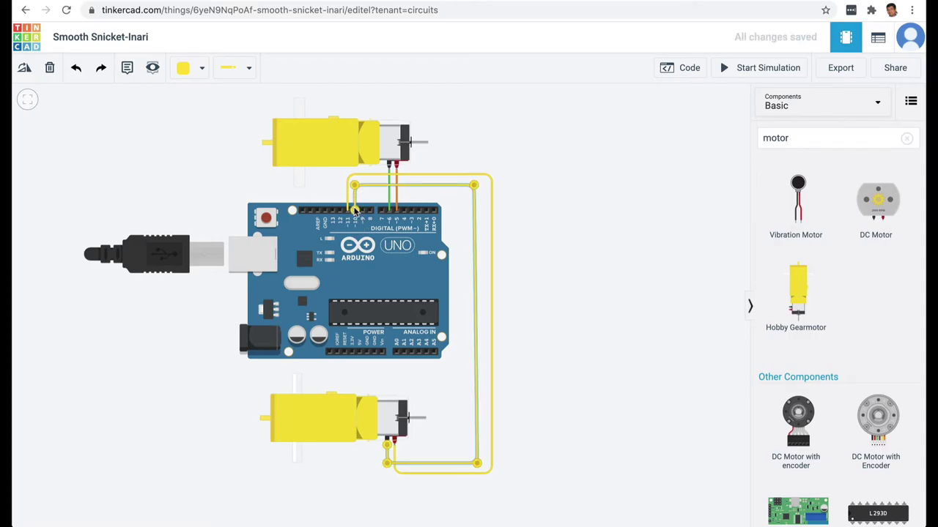
pyautogui.press('6')
pyautogui.click(581, 310)
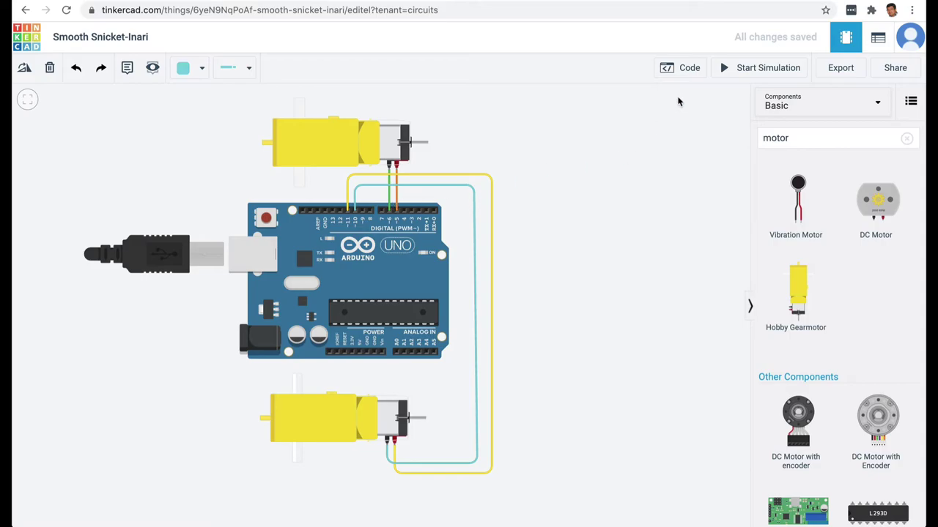
# In the block code, duplicate the pin 5 HIGH and pin 6 LOW blocks and stack the copies above the first wait.
pyautogui.click(678, 68)
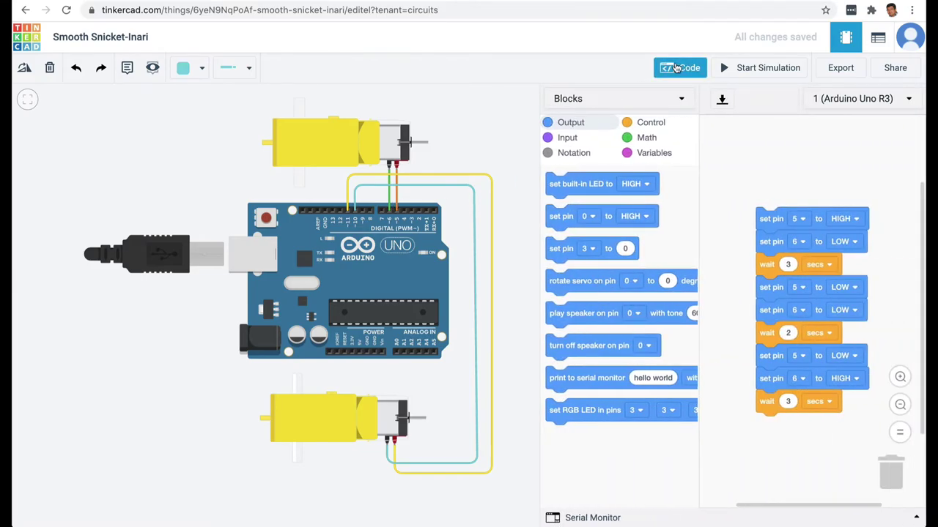
pyautogui.moveTo(765, 290); pyautogui.dragTo(764, 353)
pyautogui.moveTo(768, 268); pyautogui.dragTo(766, 326)
pyautogui.rightClick(770, 223)
pyautogui.click(780, 230)
pyautogui.moveTo(765, 256); pyautogui.dragTo(760, 262)
pyautogui.moveTo(766, 225); pyautogui.dragTo(769, 231)
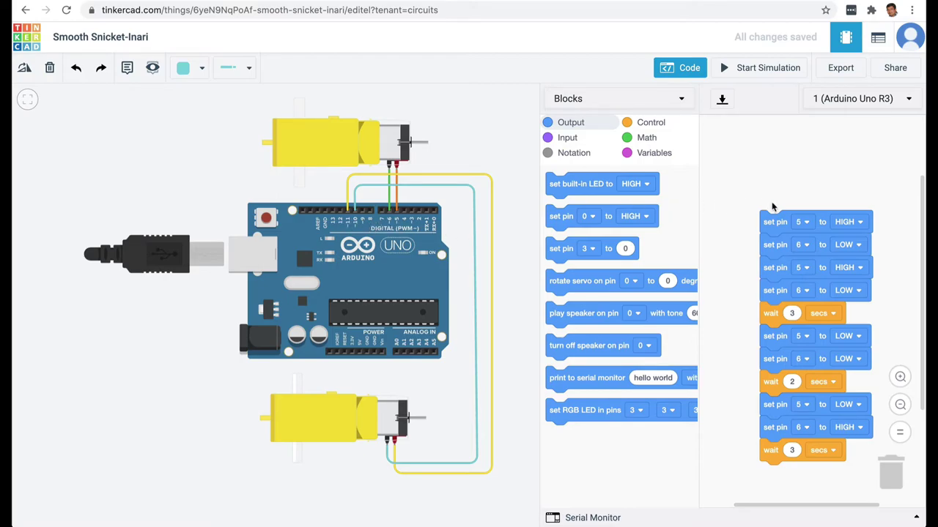
# Change the pins of the two topmost blocks to 11 (HIGH) and 10 (LOW).
pyautogui.click(806, 222)
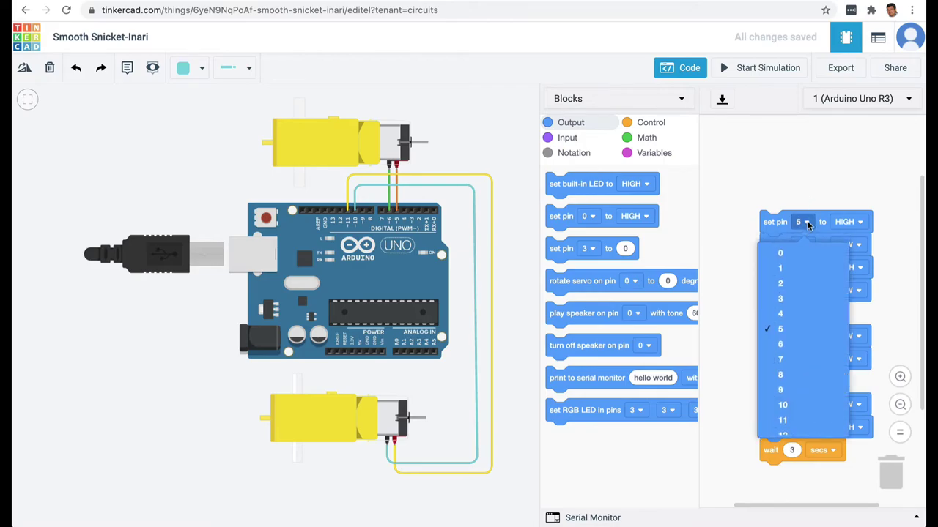
pyautogui.click(802, 420)
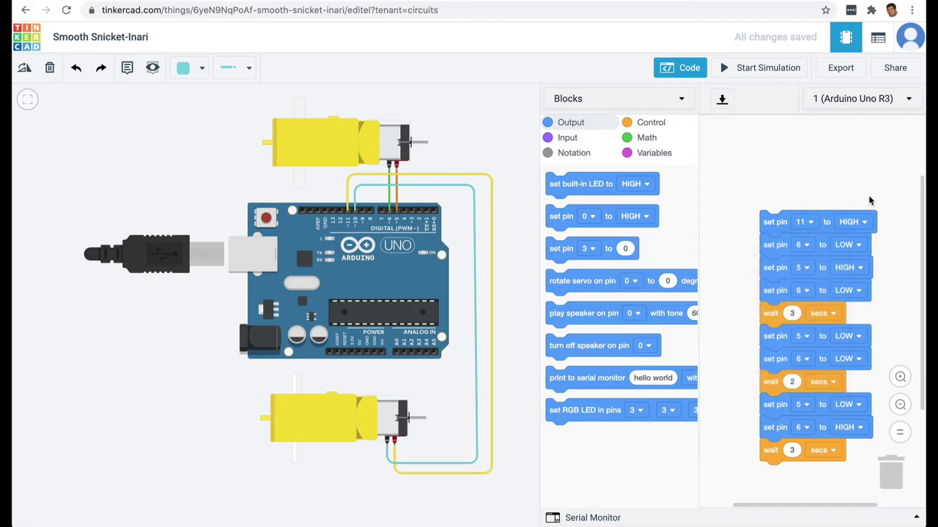
pyautogui.click(806, 246)
pyautogui.click(802, 430)
# Discard all blocks below the first 3 secs wait and stack two duplicates of the remaining five-block group beneath it.
pyautogui.moveTo(771, 313); pyautogui.dragTo(741, 248)
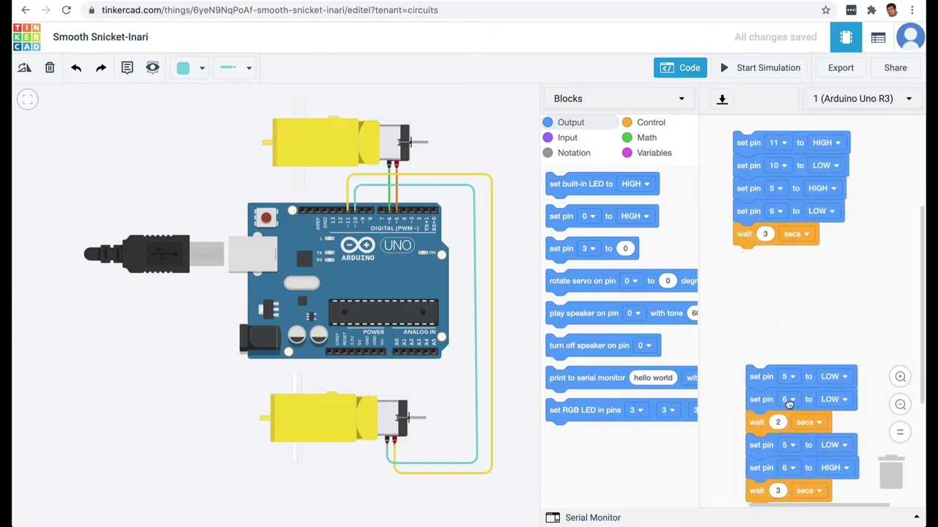
pyautogui.moveTo(775, 396); pyautogui.dragTo(895, 476)
pyautogui.rightClick(745, 143)
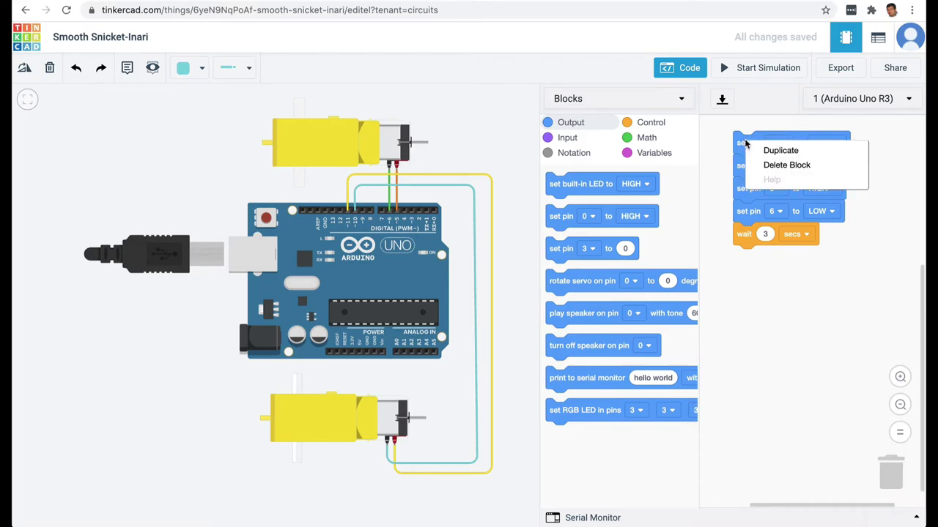
pyautogui.click(781, 150)
pyautogui.moveTo(837, 322); pyautogui.dragTo(733, 368)
pyautogui.rightClick(737, 253)
pyautogui.click(744, 267)
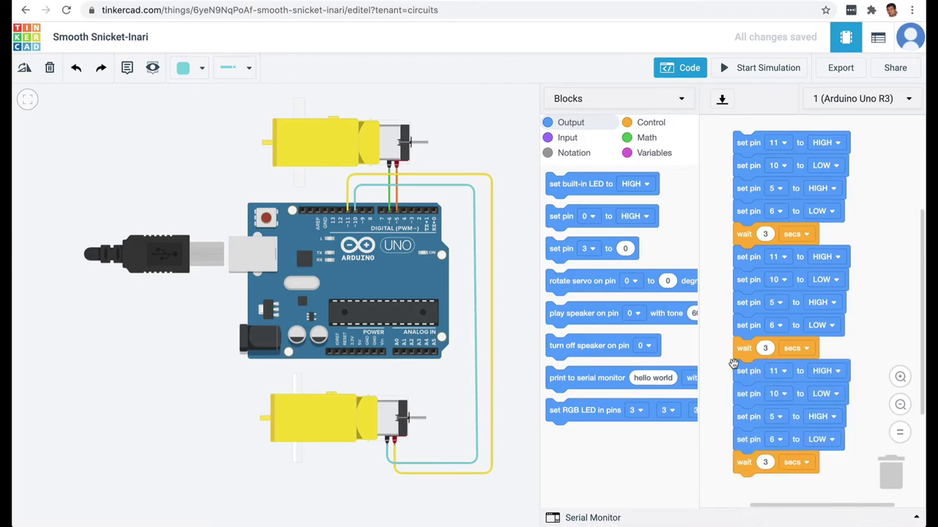
# Set pins 11 and 5 to LOW in the middle group.
pyautogui.click(834, 257)
pyautogui.click(835, 303)
pyautogui.click(835, 305)
pyautogui.click(832, 345)
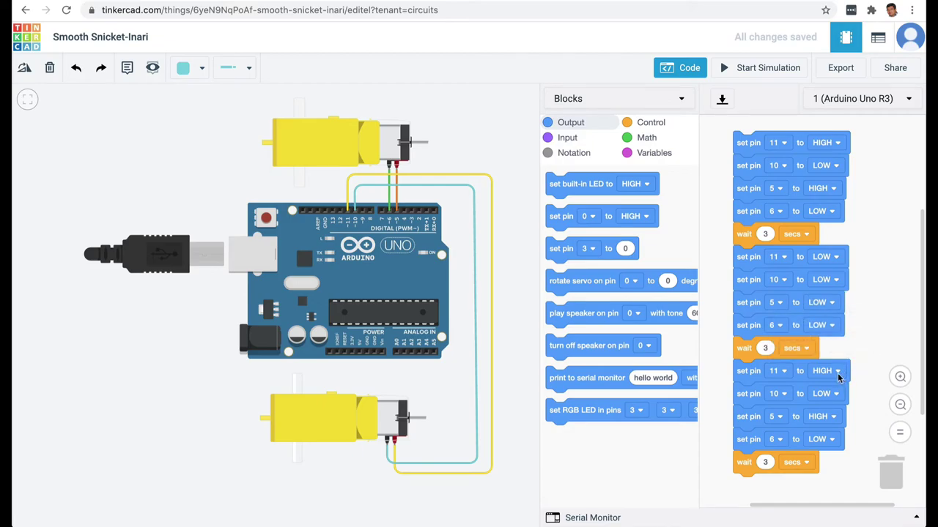
# Set the last group to pin 11 LOW, pin 10 HIGH, pin 5 LOW and pin 6 HIGH.
pyautogui.click(839, 371)
pyautogui.click(832, 414)
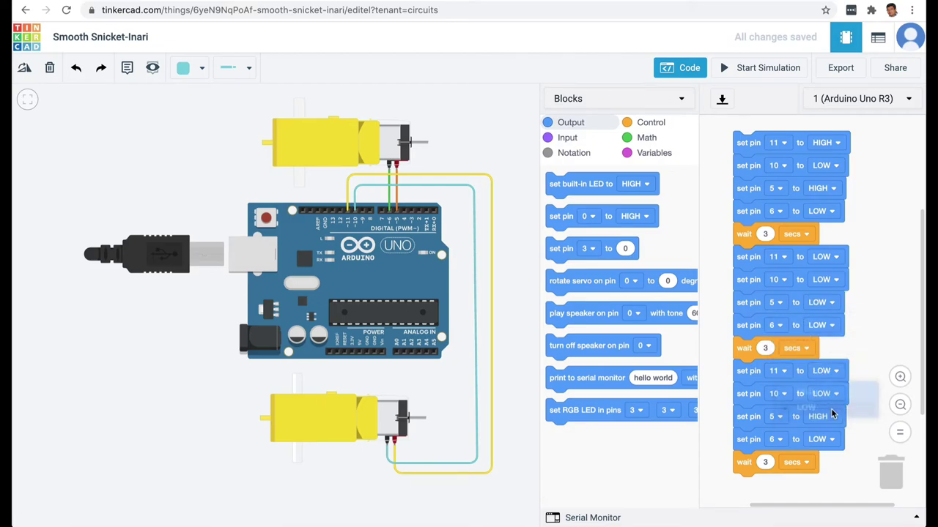
pyautogui.click(840, 393)
pyautogui.click(824, 424)
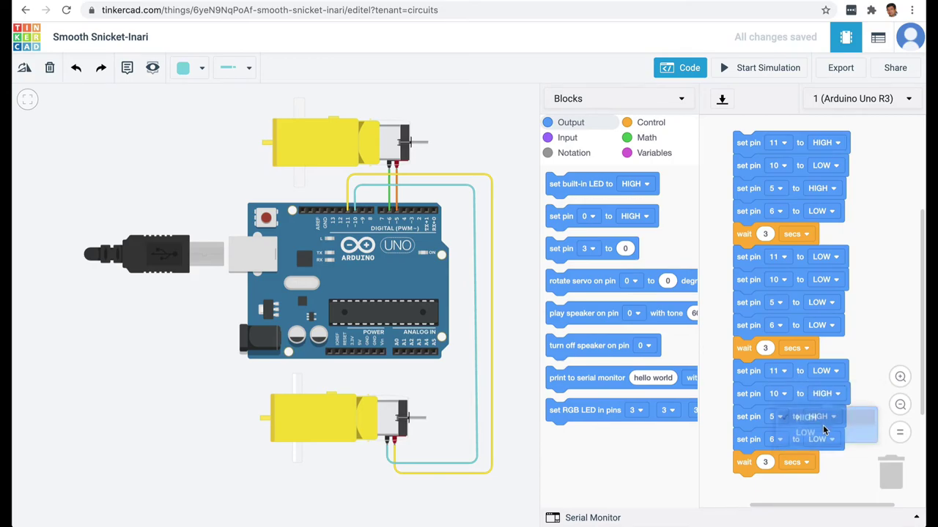
pyautogui.click(837, 417)
pyautogui.click(831, 459)
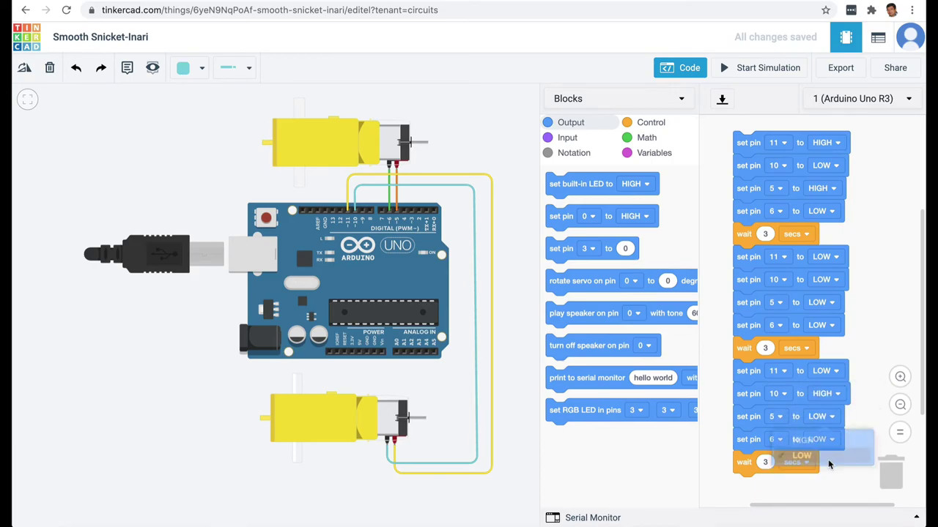
pyautogui.click(834, 439)
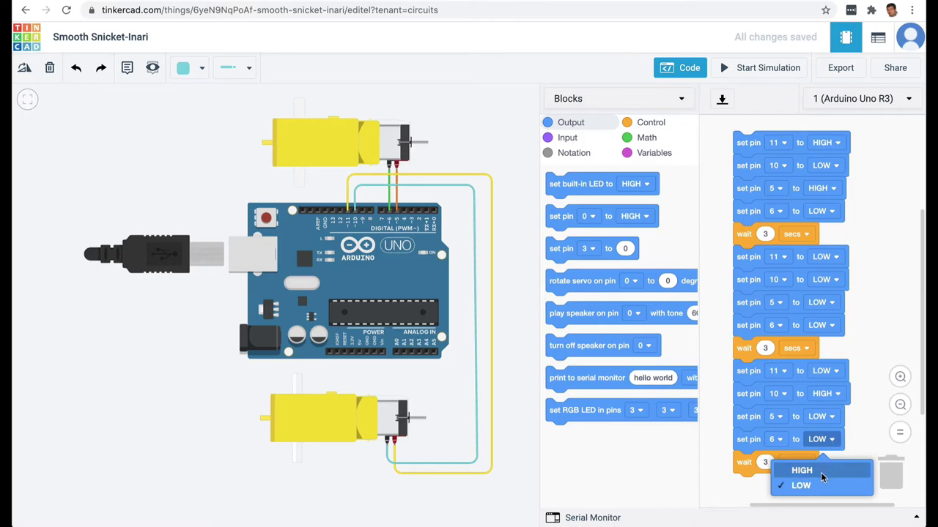
pyautogui.click(823, 470)
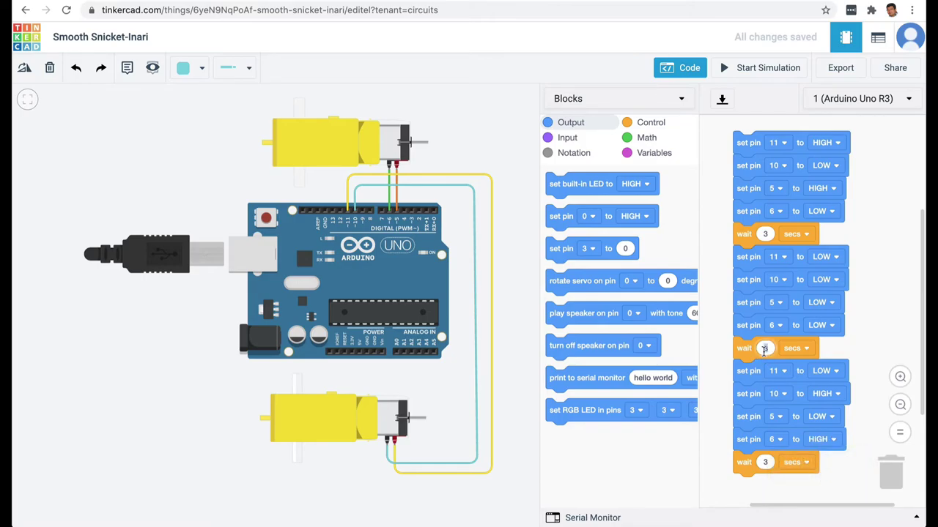
# Set the middle group's wait to 2 secs, close the code editor and start the simulation.
pyautogui.write('2')
pyautogui.click(882, 319)
pyautogui.click(667, 68)
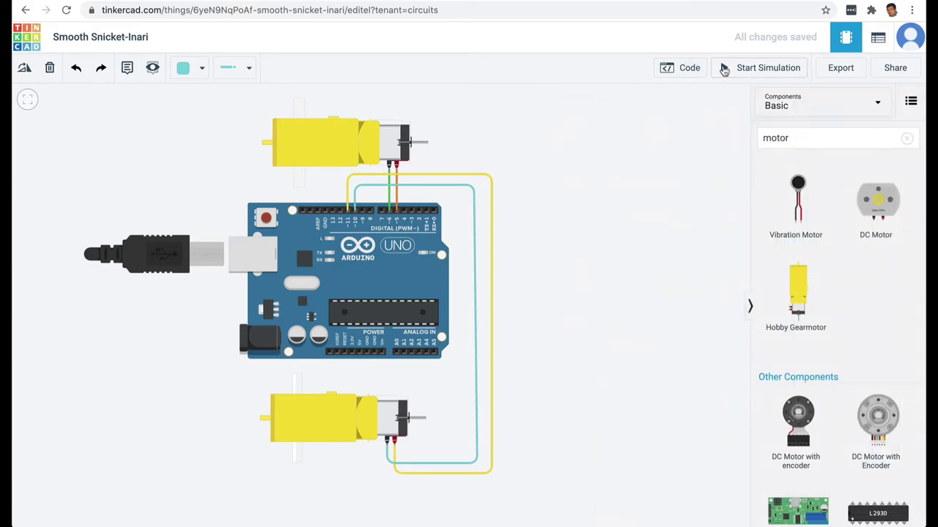
pyautogui.click(722, 67)
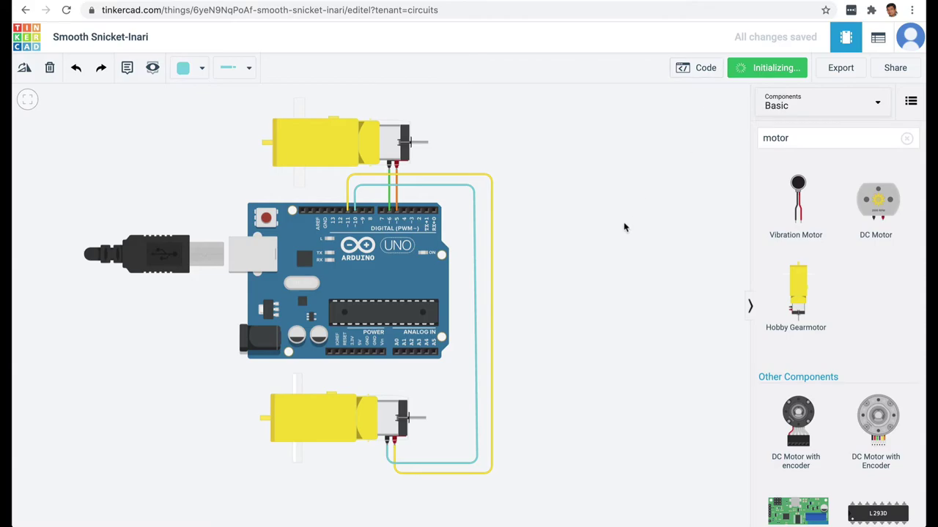